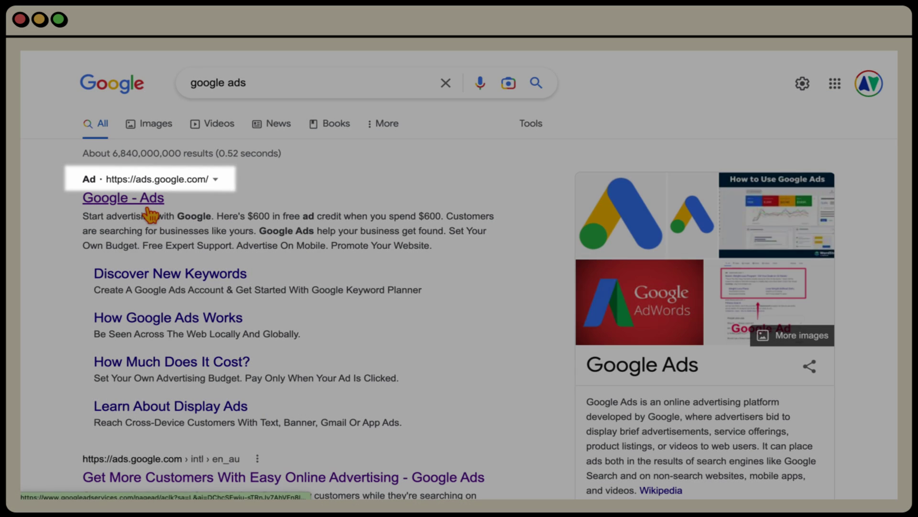
- Open Google Ads from the search results to reach the account Overview, then view the Keyword Research Template sheet
{"action": "left_click", "coordinate": [150, 213]}
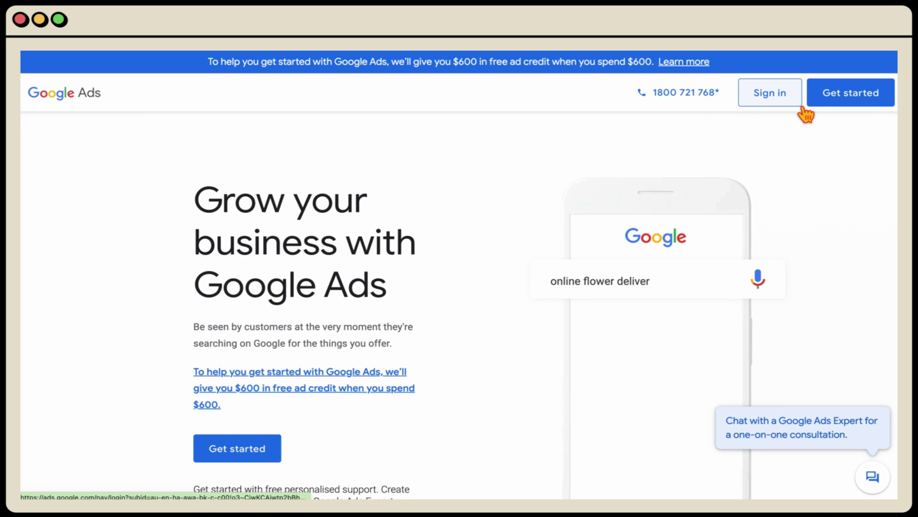
{"action": "left_click", "coordinate": [850, 106]}
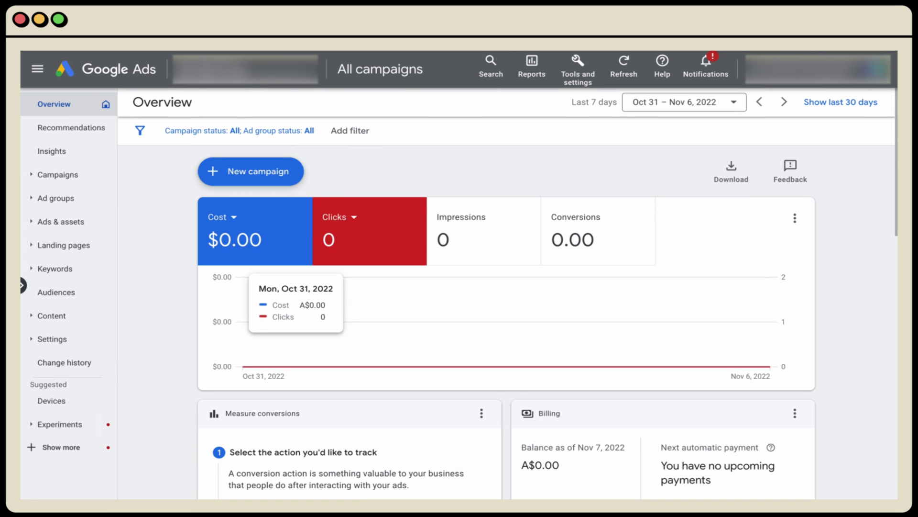
{"action": "key", "text": "ctrl+Tab"}
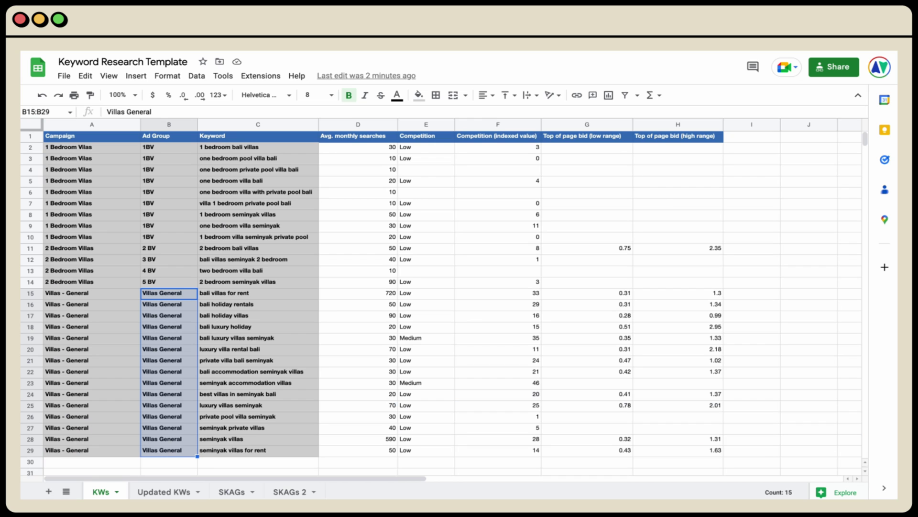
- Look over the Responsive Ad Copy Template, then return to the Google Ads Overview dashboard
{"action": "left_click", "coordinate": [277, 226]}
{"action": "key", "text": "ctrl+Tab"}
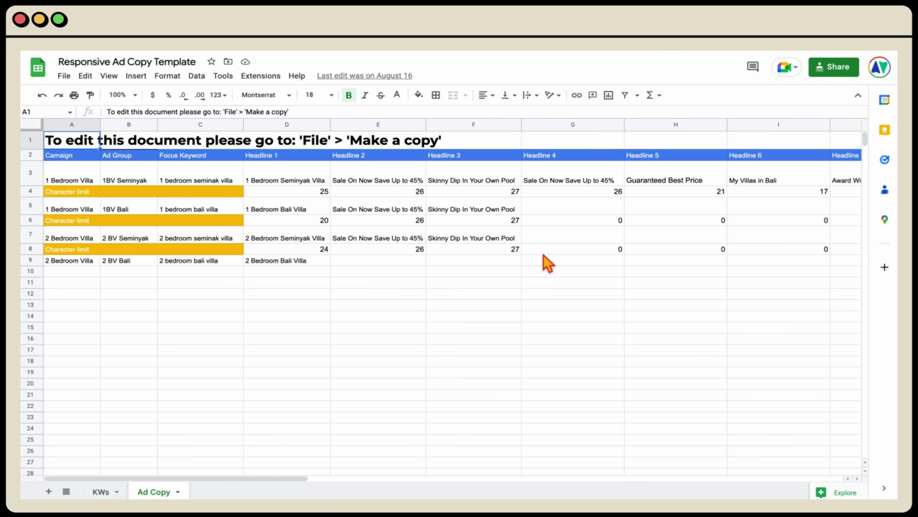
{"action": "key", "text": "ctrl+Tab"}
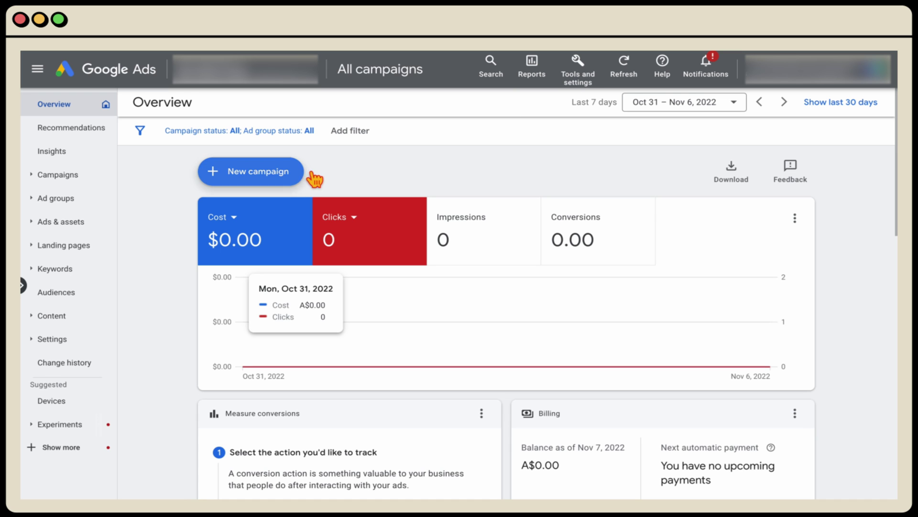
- Start a new Google Ads campaign from the Overview page
{"action": "left_click", "coordinate": [277, 180]}
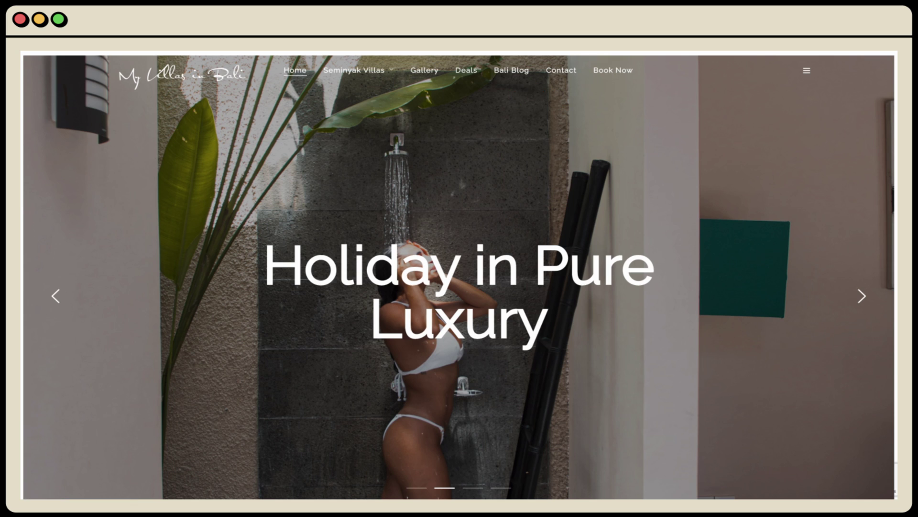
- Return to the new campaign to see the Leads goals: Contacts, Submit lead forms and Purchases
{"action": "left_click", "coordinate": [351, 246]}
{"action": "scroll", "coordinate": [348, 258], "scroll_direction": "down", "scroll_amount": 5}
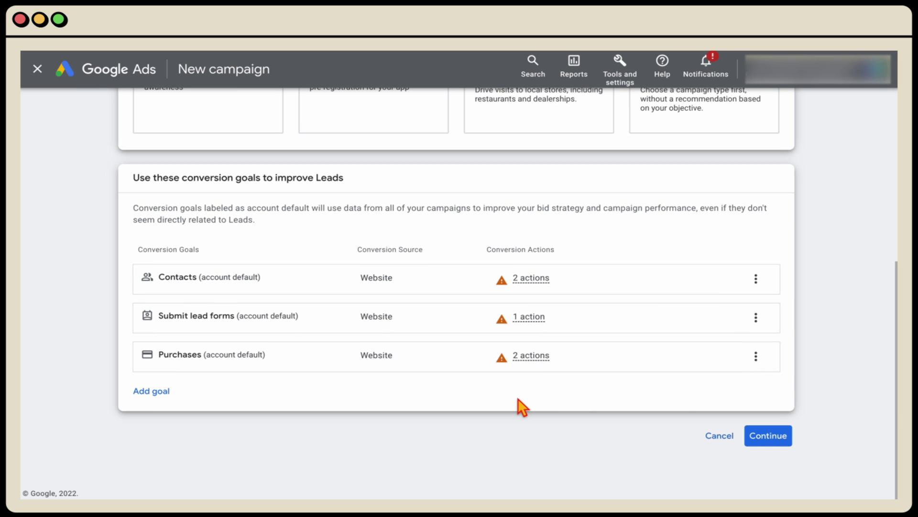
- Make it a Search campaign named '1 BV Seminyak [Search]' and advance to Bidding
{"action": "left_click", "coordinate": [782, 450]}
{"action": "left_click", "coordinate": [246, 258]}
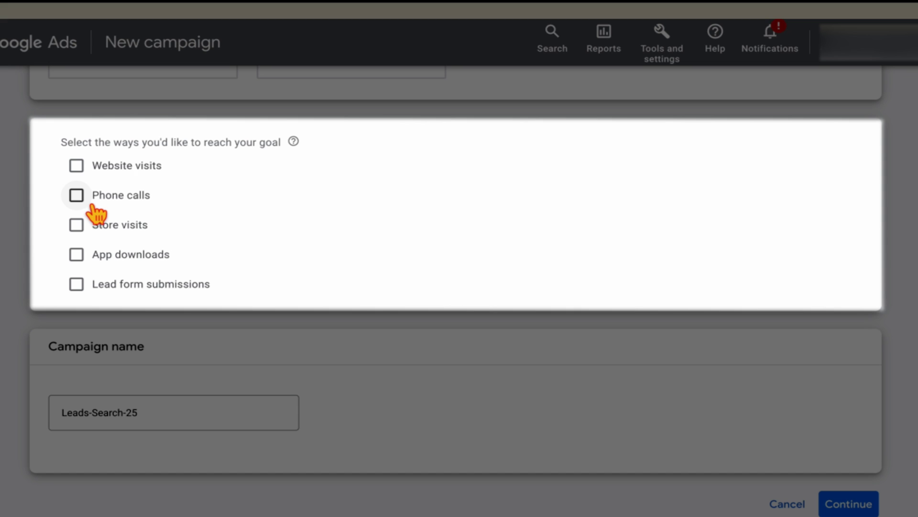
{"action": "scroll", "coordinate": [110, 167], "scroll_direction": "up", "scroll_amount": 1}
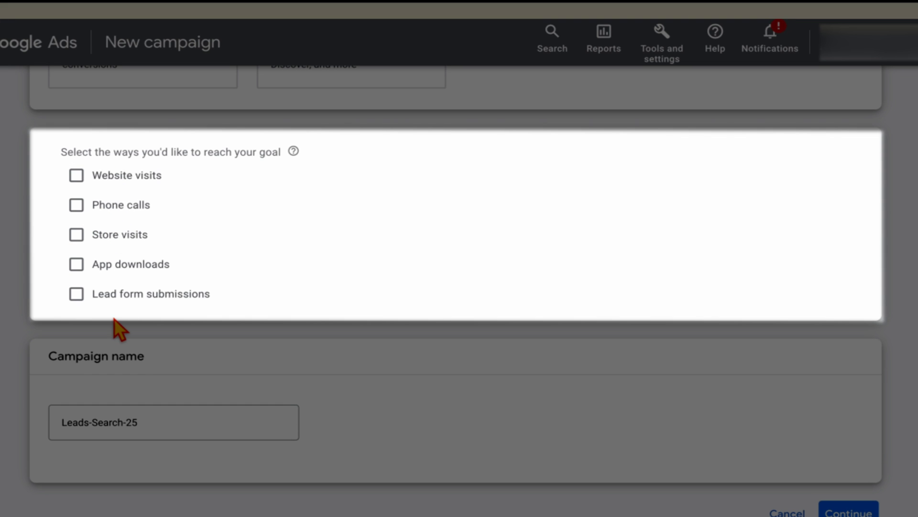
{"action": "triple_click", "coordinate": [107, 424]}
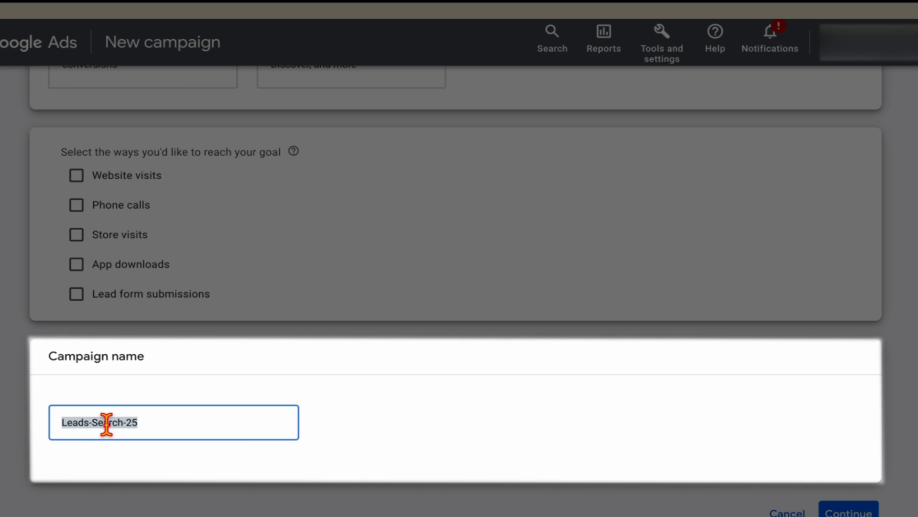
{"action": "type", "text": "1 BV Seminyak [Search]"}
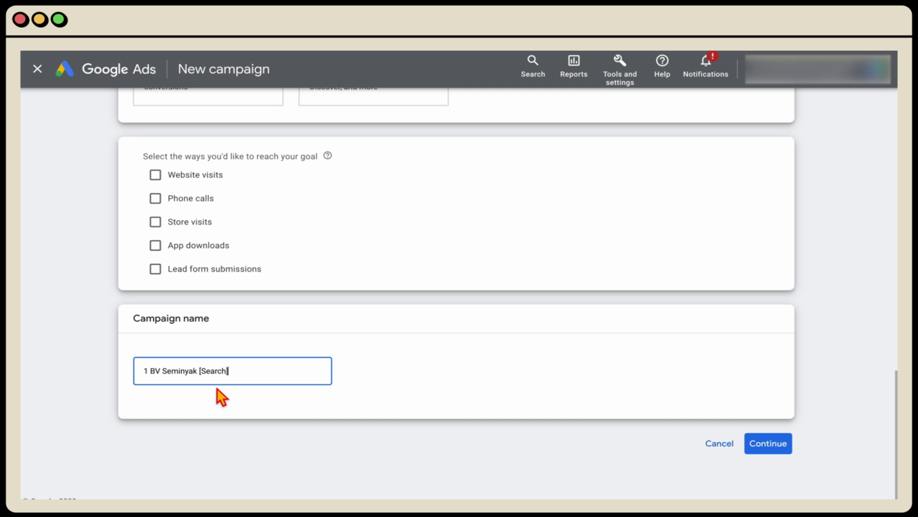
{"action": "left_click", "coordinate": [787, 449]}
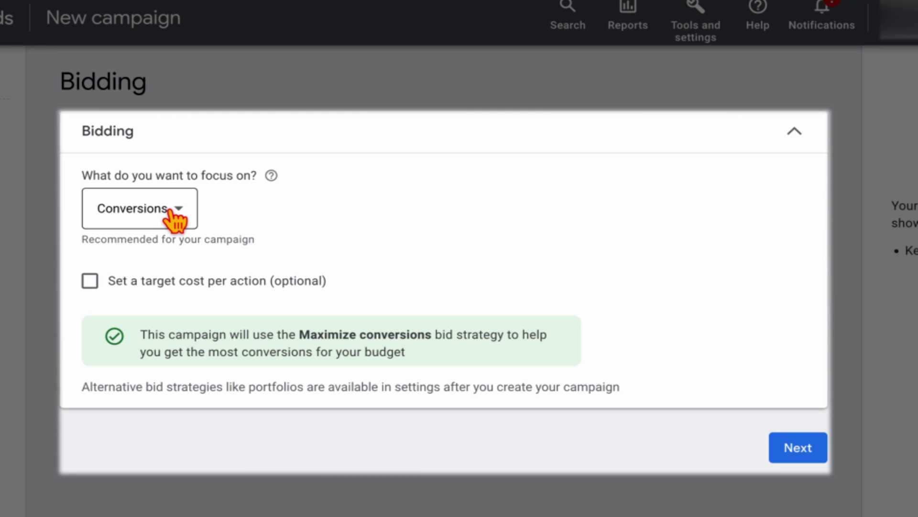
{"action": "left_click", "coordinate": [169, 213]}
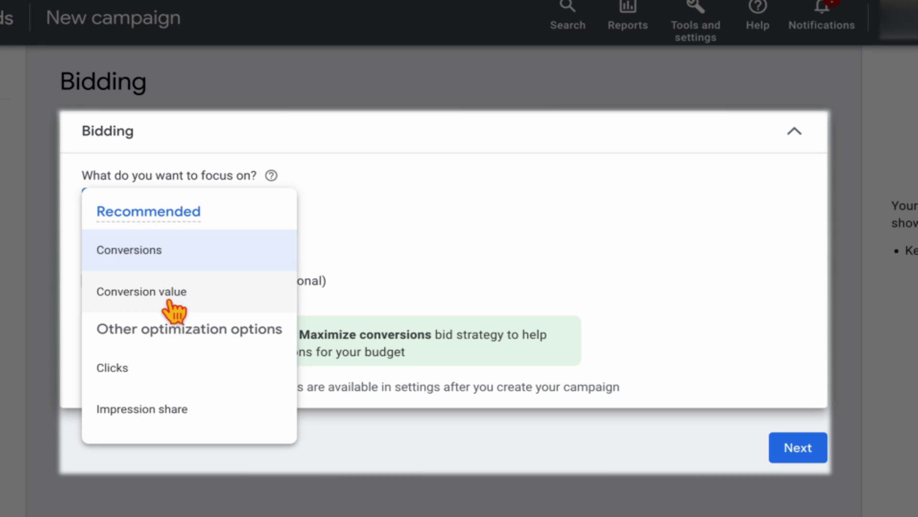
{"action": "left_click", "coordinate": [164, 383]}
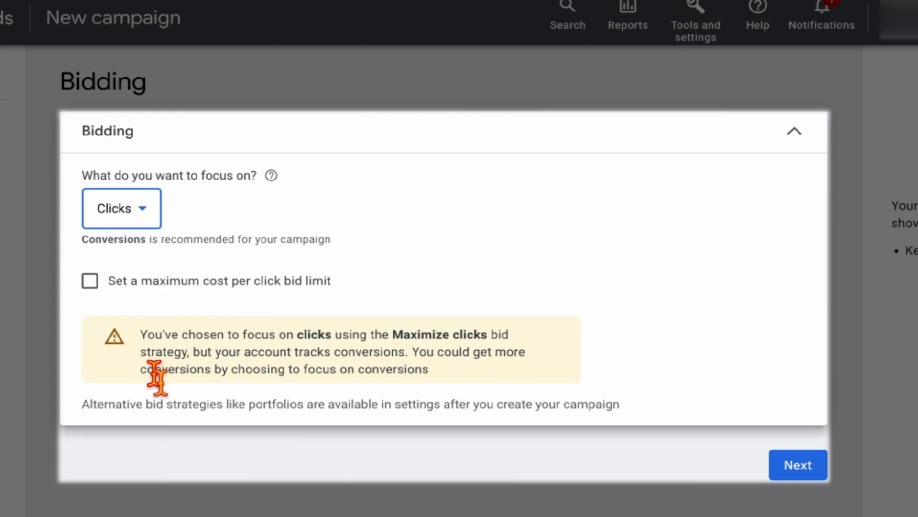
{"action": "left_click", "coordinate": [152, 229]}
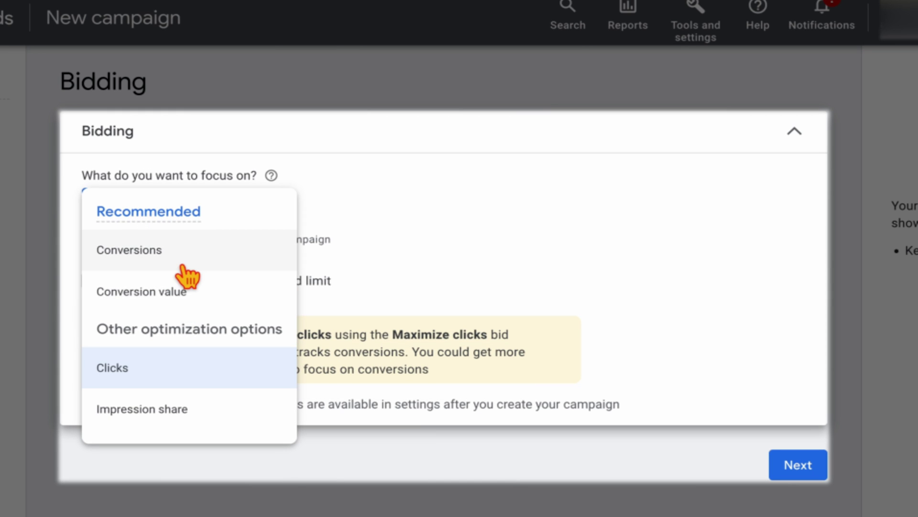
{"action": "left_click", "coordinate": [181, 264]}
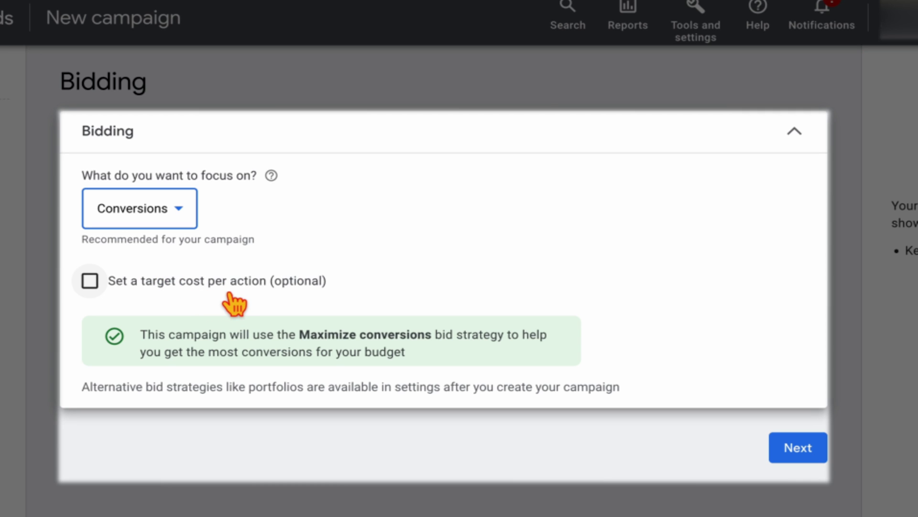
- In campaign settings, exclude Google search partners and the Google Display Network
{"action": "left_click", "coordinate": [796, 455]}
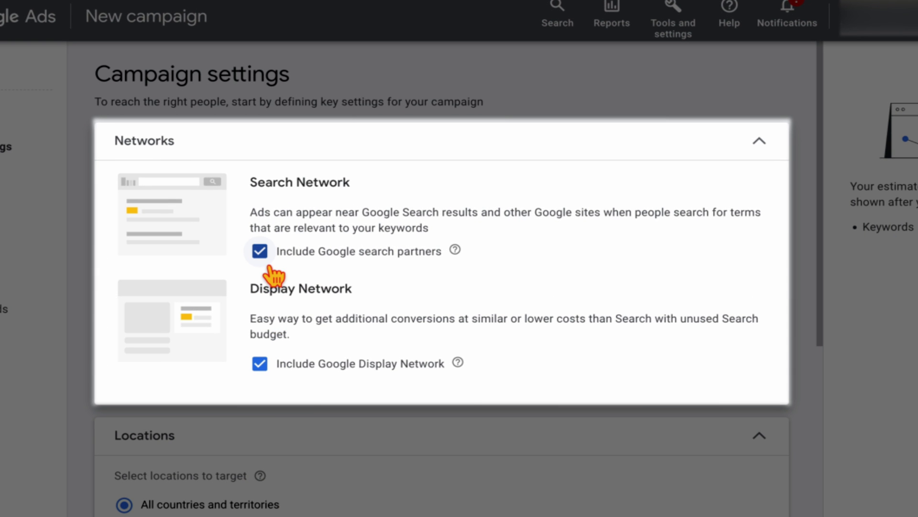
{"action": "mouse_move", "coordinate": [454, 252]}
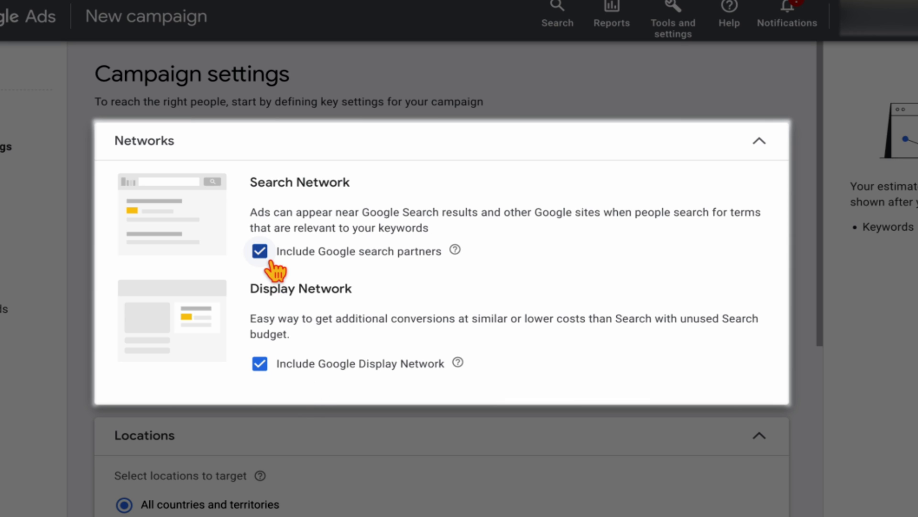
{"action": "left_click", "coordinate": [260, 251]}
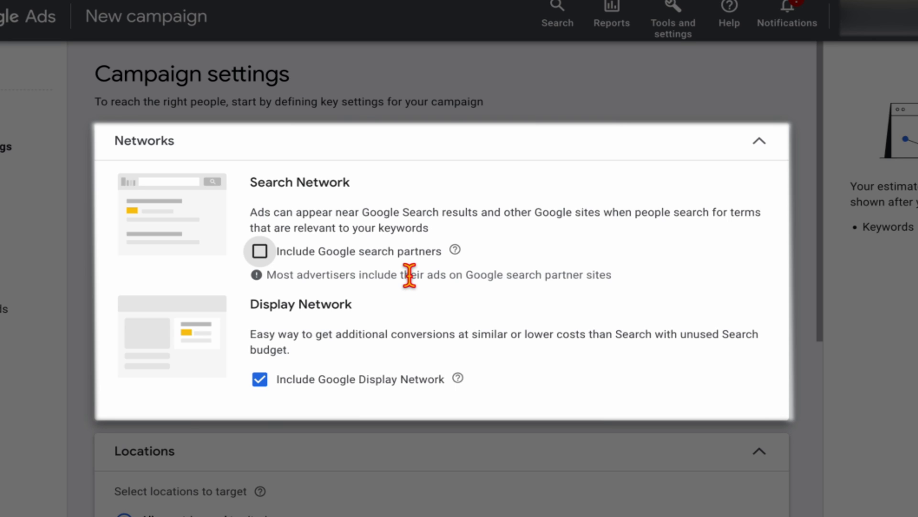
{"action": "left_click", "coordinate": [259, 379]}
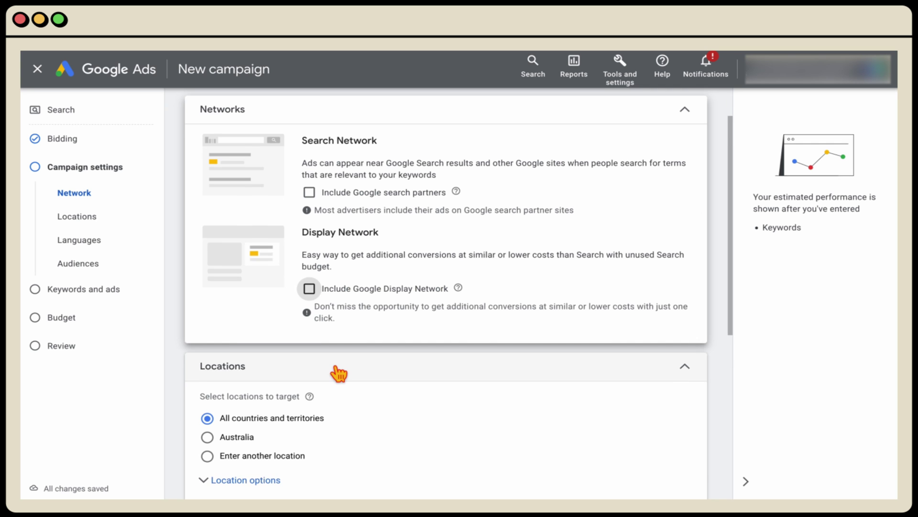
{"action": "scroll", "coordinate": [295, 493], "scroll_direction": "down", "scroll_amount": 2}
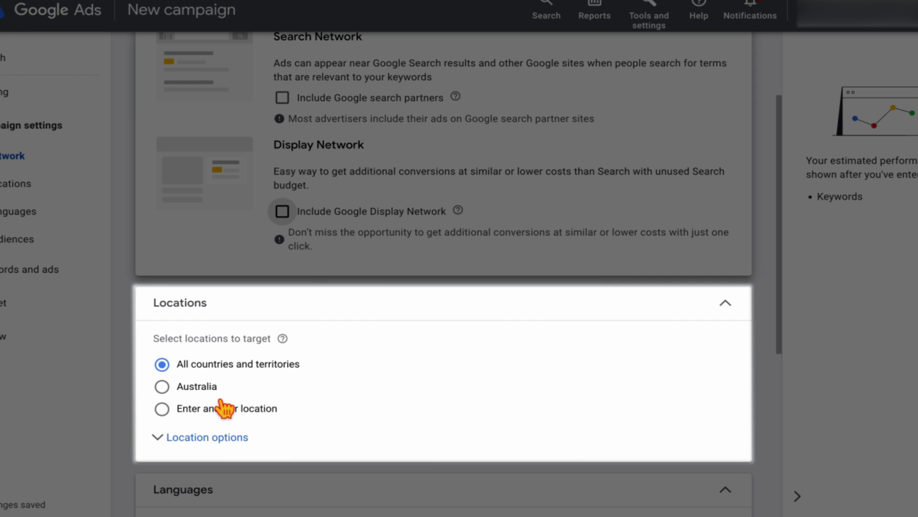
- Set specific target locations: Australia, Singapore and United Arab Emirates
{"action": "scroll", "coordinate": [216, 403], "scroll_direction": "down", "scroll_amount": 1}
{"action": "left_click", "coordinate": [165, 366]}
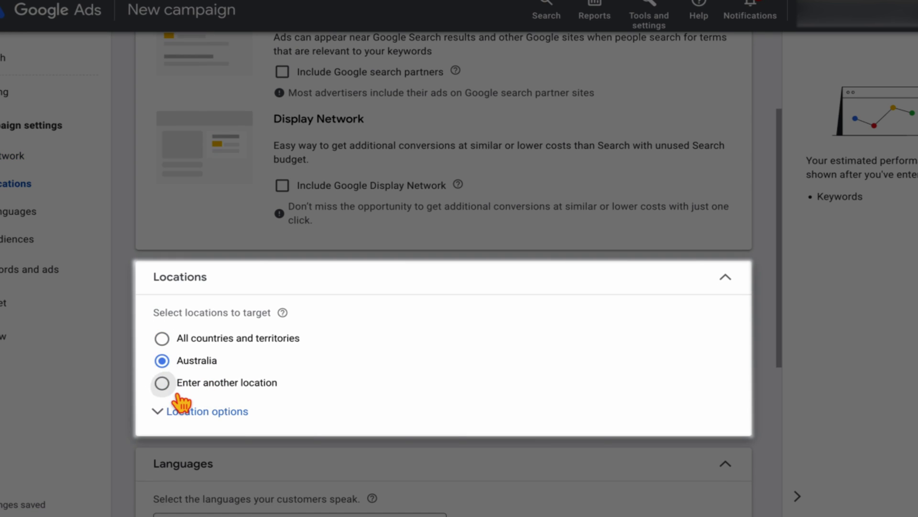
{"action": "left_click", "coordinate": [173, 384]}
{"action": "left_click", "coordinate": [240, 428]}
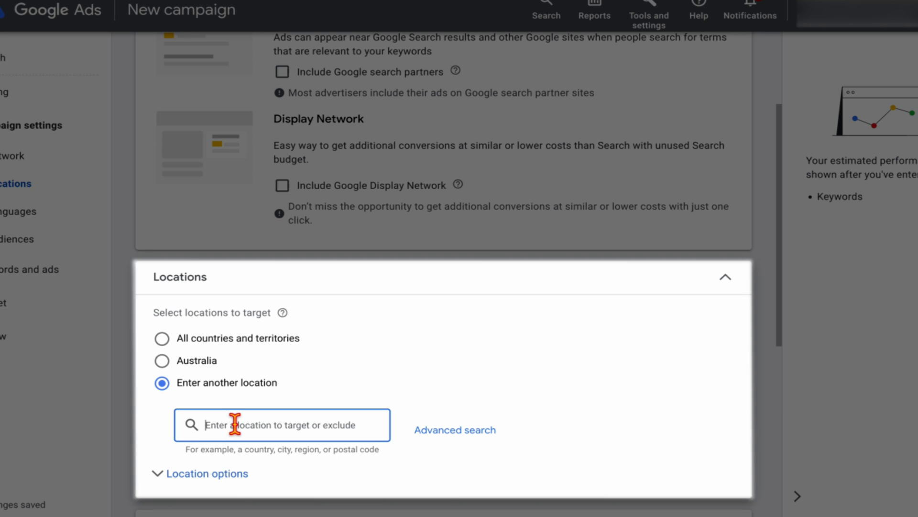
{"action": "type", "text": "austr"}
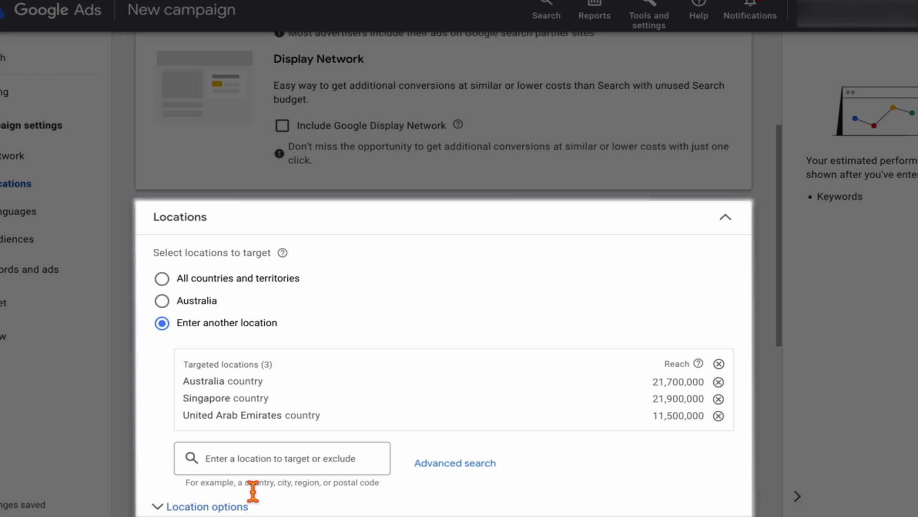
{"action": "left_click", "coordinate": [287, 488]}
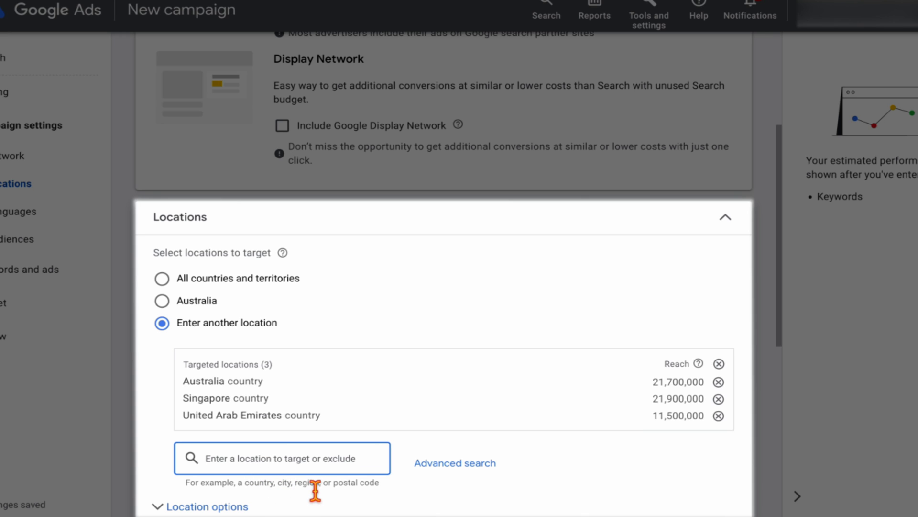
{"action": "scroll", "coordinate": [387, 489], "scroll_direction": "down", "scroll_amount": 1}
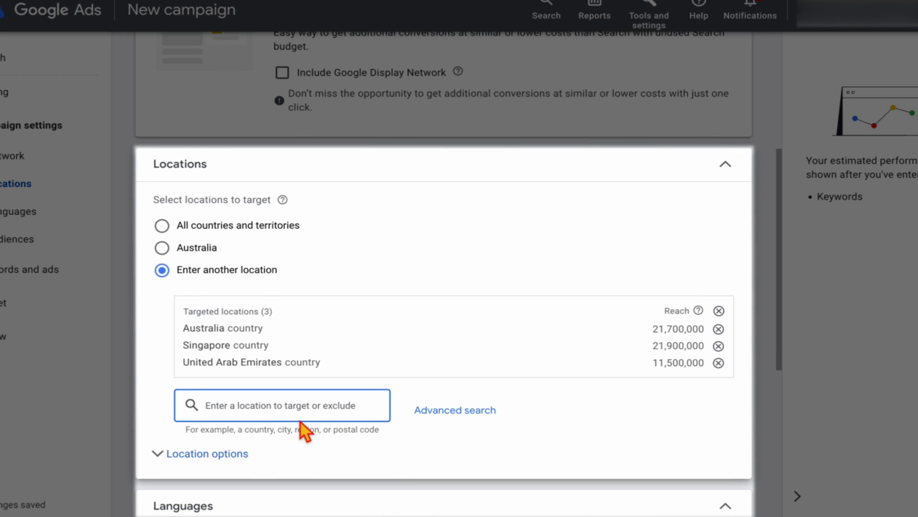
{"action": "type", "text": "quee"}
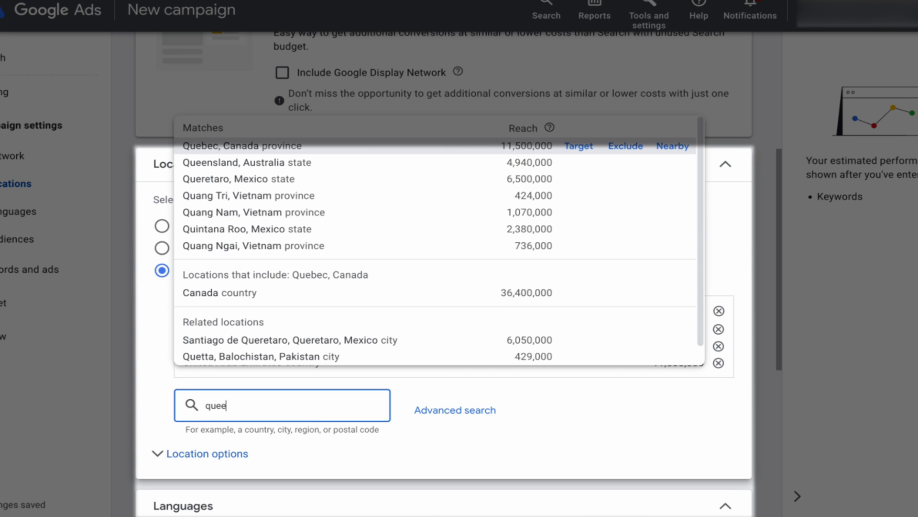
{"action": "type", "text": "n"}
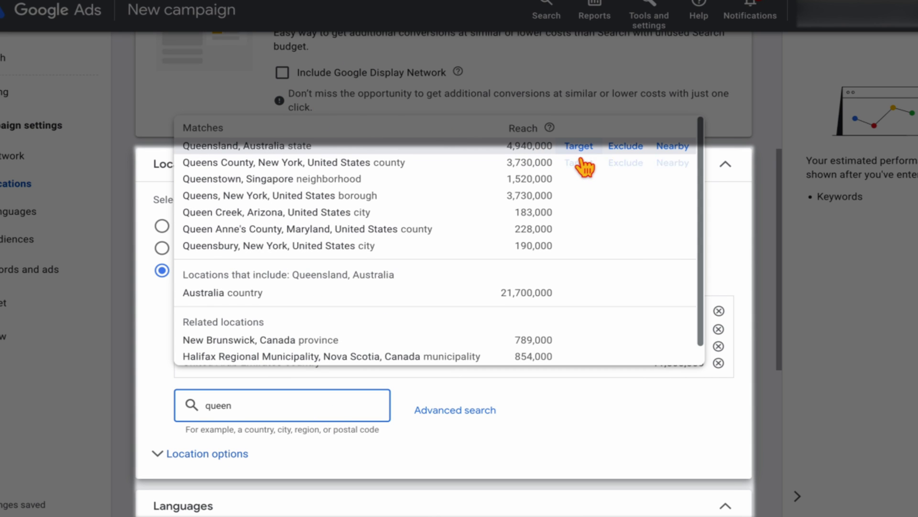
{"action": "left_click", "coordinate": [211, 466]}
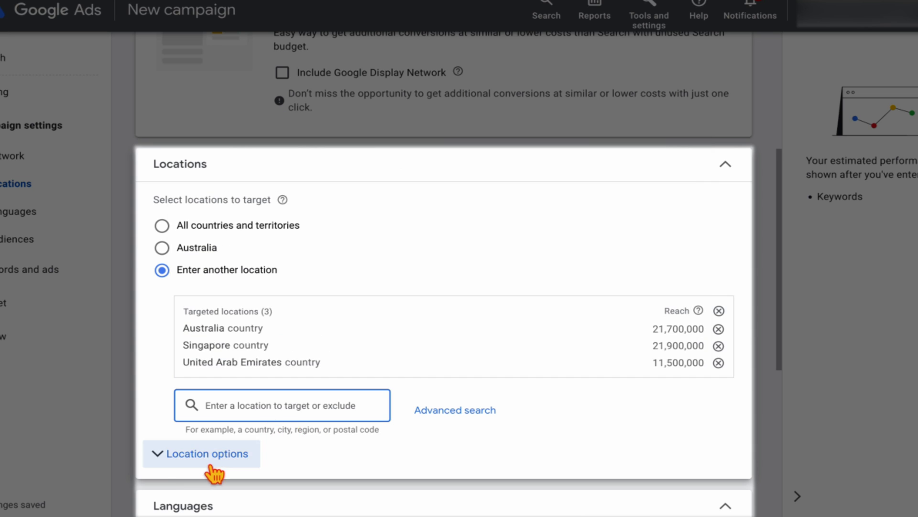
- Restrict location targeting to Presence: people in or regularly in the targeted locations
{"action": "left_click", "coordinate": [211, 455]}
{"action": "scroll", "coordinate": [215, 467], "scroll_direction": "down", "scroll_amount": 2}
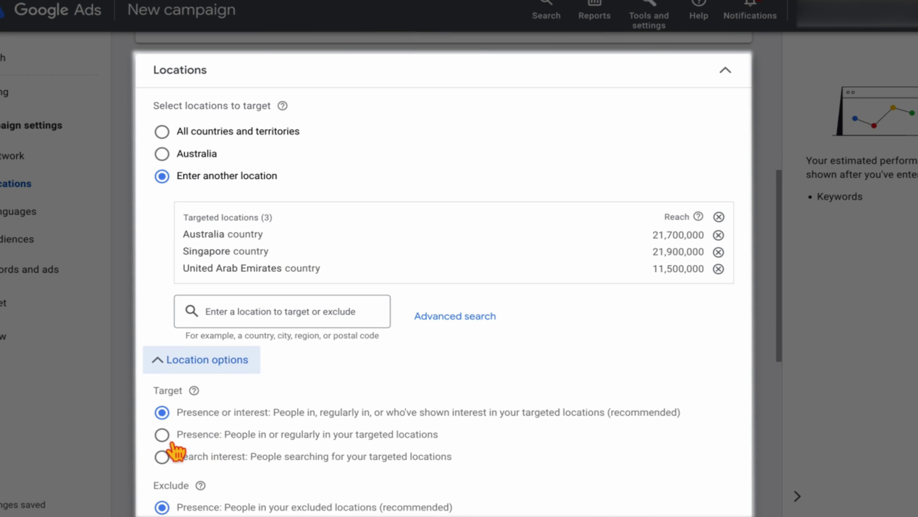
{"action": "left_click", "coordinate": [166, 436]}
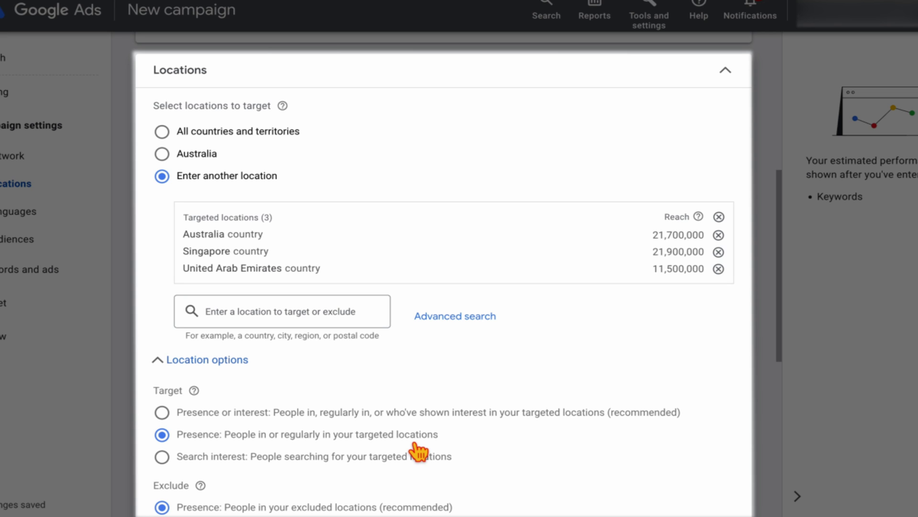
{"action": "scroll", "coordinate": [209, 270], "scroll_direction": "down", "scroll_amount": 1}
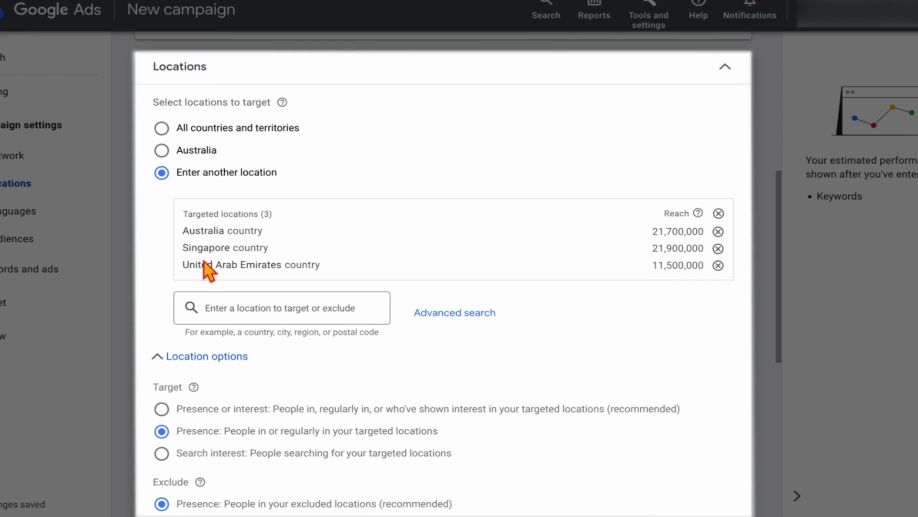
{"action": "scroll", "coordinate": [254, 274], "scroll_direction": "down", "scroll_amount": 1}
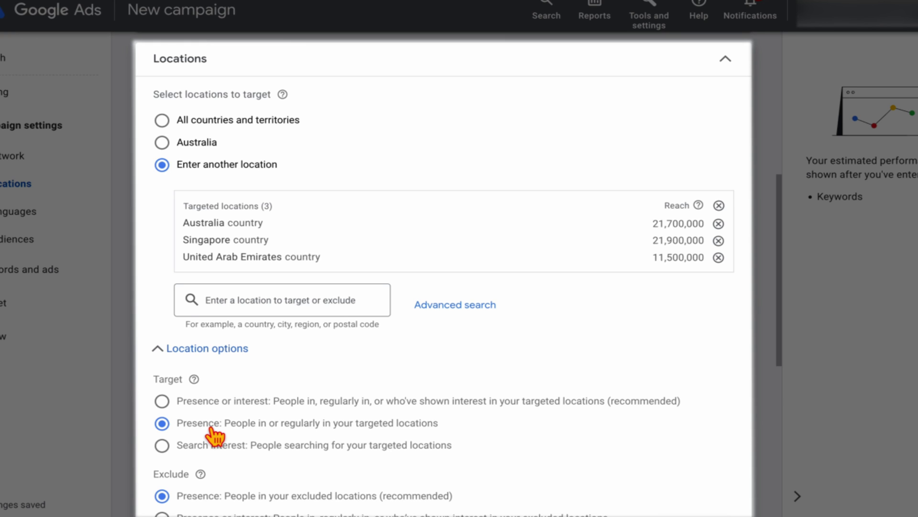
{"action": "scroll", "coordinate": [211, 429], "scroll_direction": "down", "scroll_amount": 2}
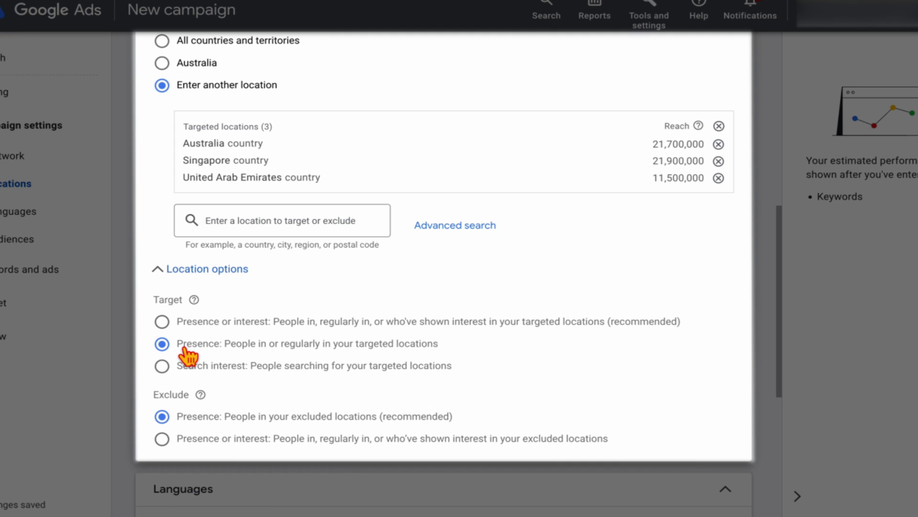
{"action": "scroll", "coordinate": [186, 354], "scroll_direction": "down", "scroll_amount": 2}
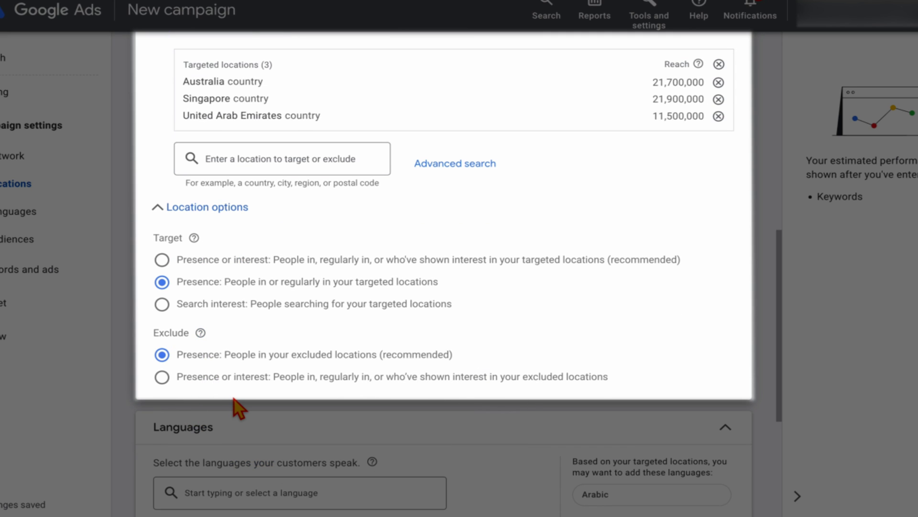
{"action": "scroll", "coordinate": [234, 406], "scroll_direction": "down", "scroll_amount": 2}
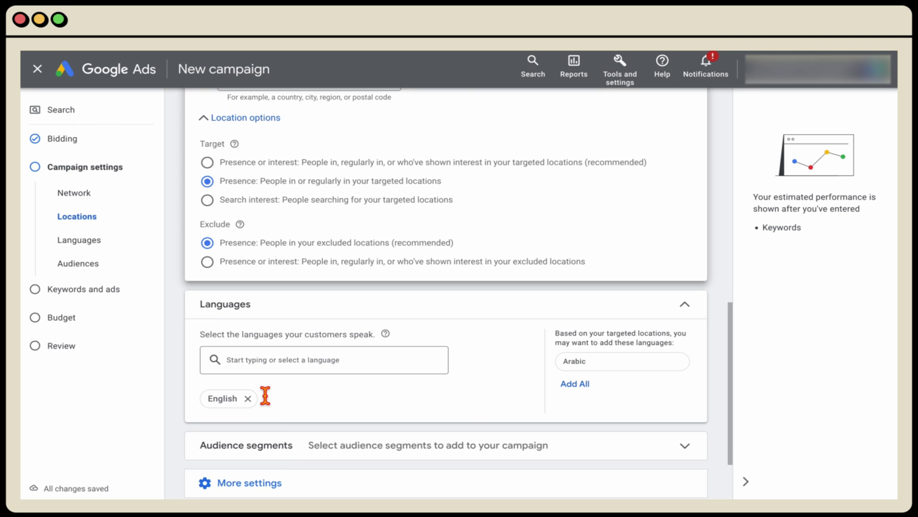
- Keep English as the only language, skipping suggested Arabic, and expand Audience segments
{"action": "scroll", "coordinate": [289, 431], "scroll_direction": "up", "scroll_amount": 5}
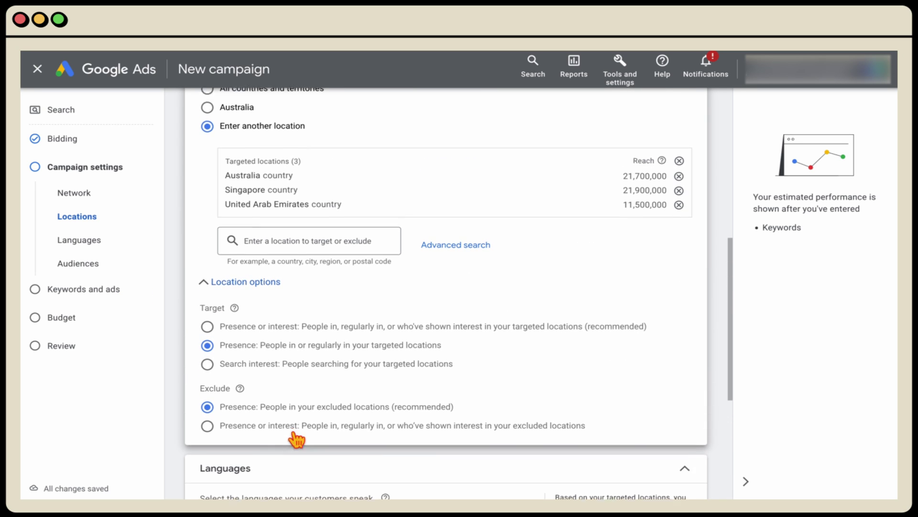
{"action": "scroll", "coordinate": [338, 425], "scroll_direction": "down", "scroll_amount": 4}
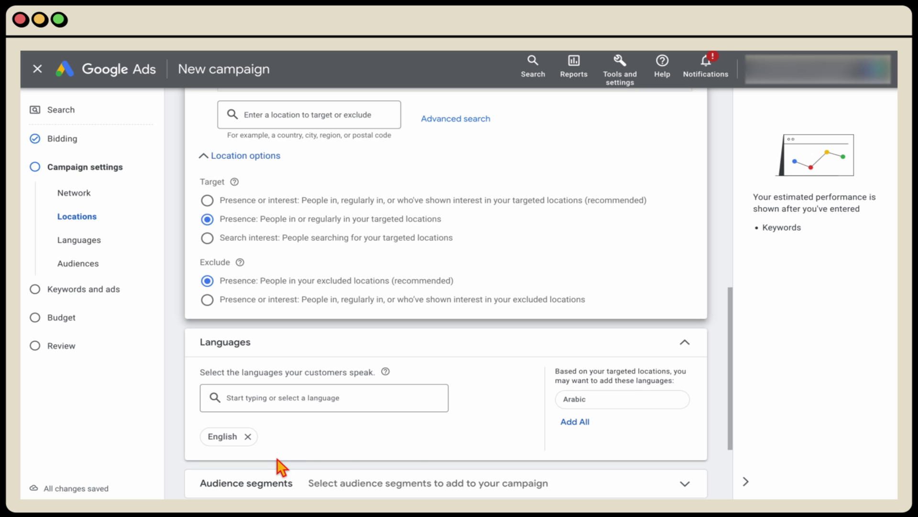
{"action": "left_click", "coordinate": [560, 403]}
{"action": "scroll", "coordinate": [366, 437], "scroll_direction": "down", "scroll_amount": 2}
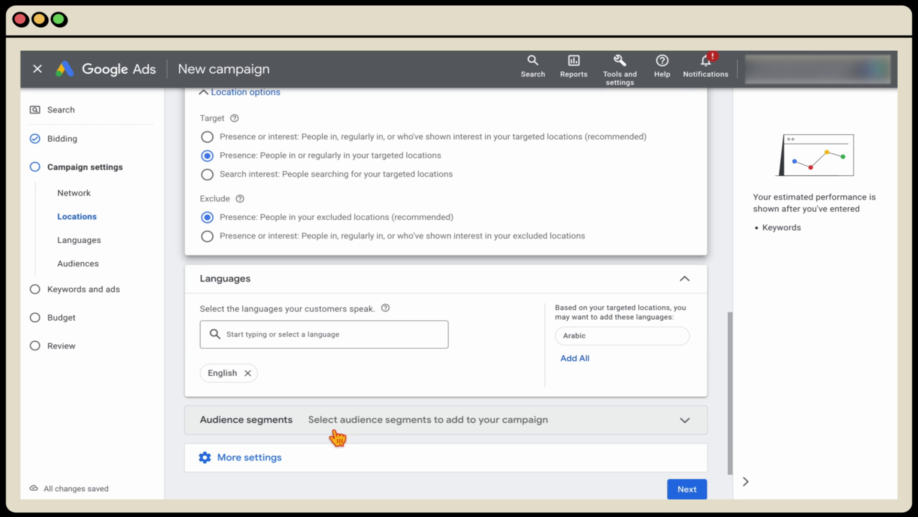
{"action": "left_click", "coordinate": [451, 433]}
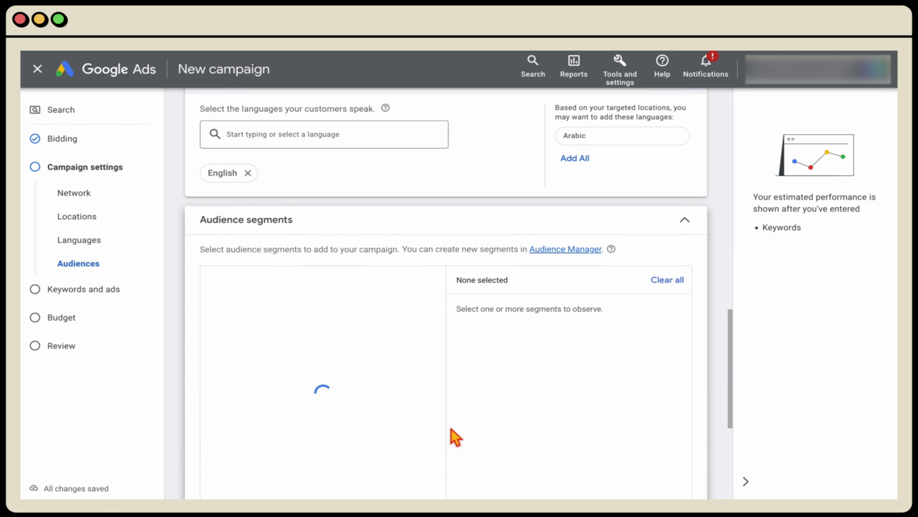
- Select all 13 suggested segments, including Travel Buffs and Trips to Bali, in Observation mode
{"action": "scroll", "coordinate": [392, 431], "scroll_direction": "down", "scroll_amount": 2}
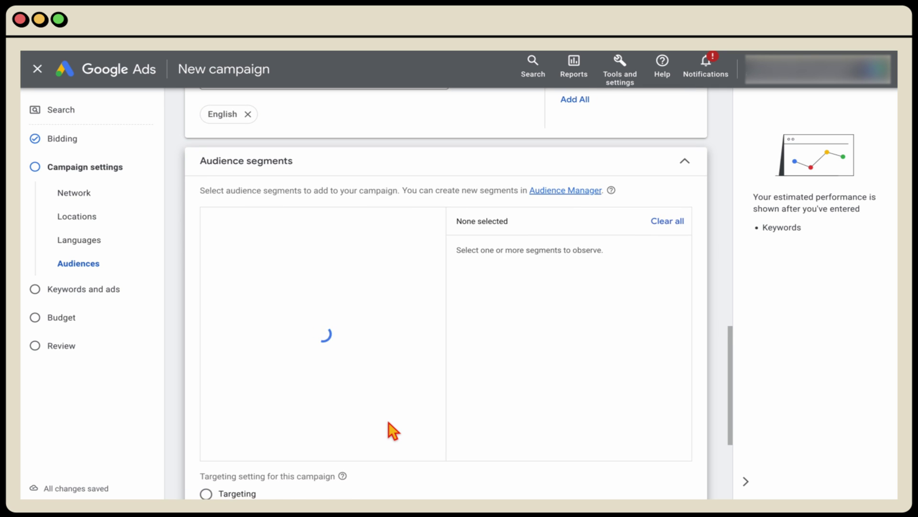
{"action": "scroll", "coordinate": [392, 431], "scroll_direction": "down", "scroll_amount": 1}
{"action": "scroll", "coordinate": [393, 431], "scroll_direction": "down", "scroll_amount": 1}
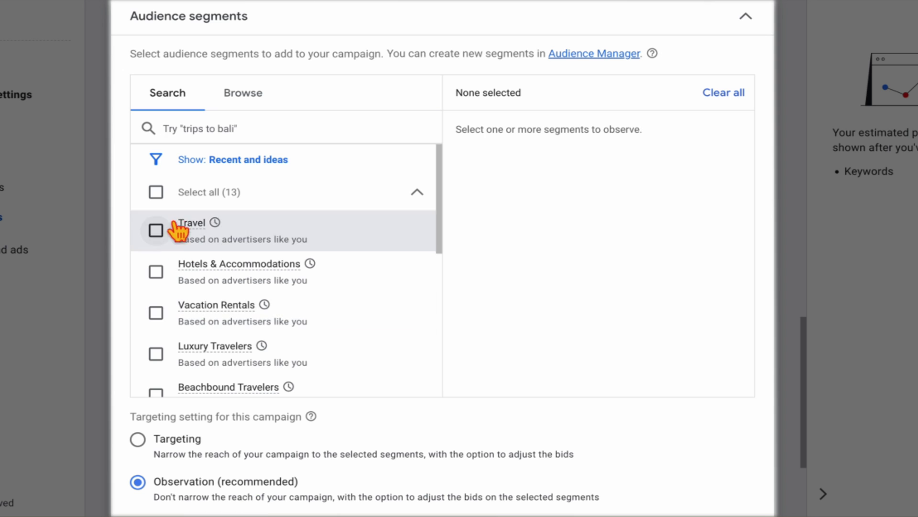
{"action": "left_click", "coordinate": [156, 192]}
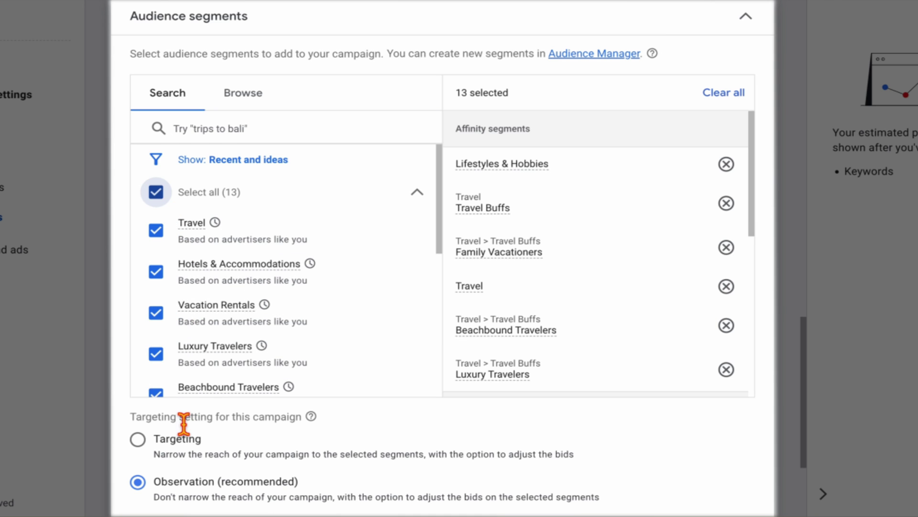
{"action": "scroll", "coordinate": [211, 366], "scroll_direction": "down", "scroll_amount": 2}
{"action": "scroll", "coordinate": [211, 366], "scroll_direction": "down", "scroll_amount": 5}
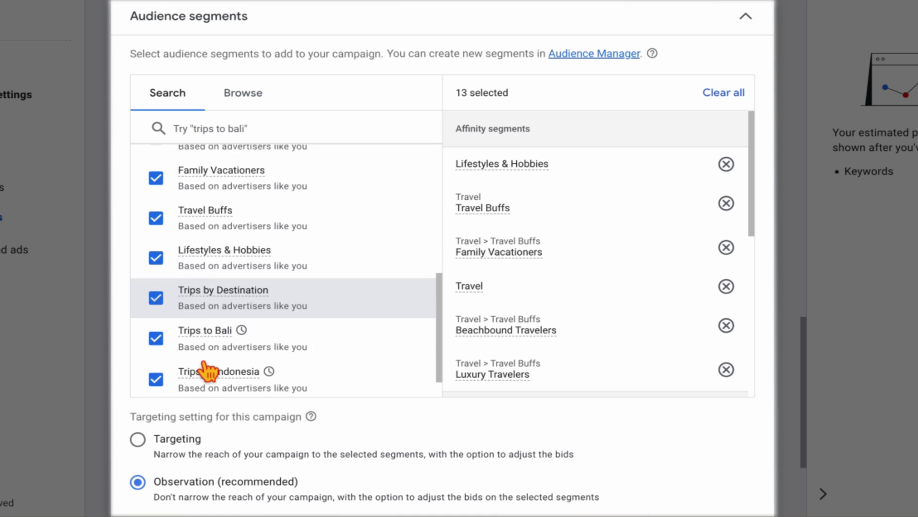
{"action": "mouse_move", "coordinate": [201, 367]}
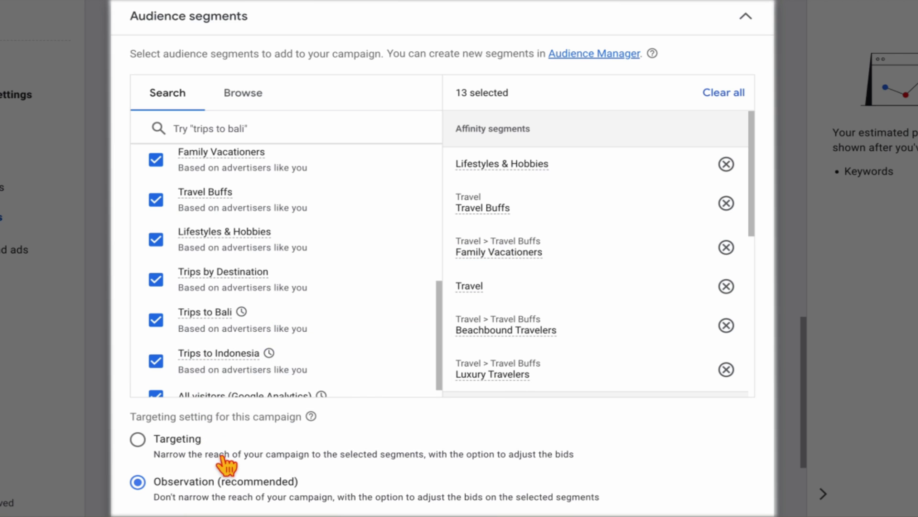
{"action": "scroll", "coordinate": [263, 359], "scroll_direction": "down", "scroll_amount": 1}
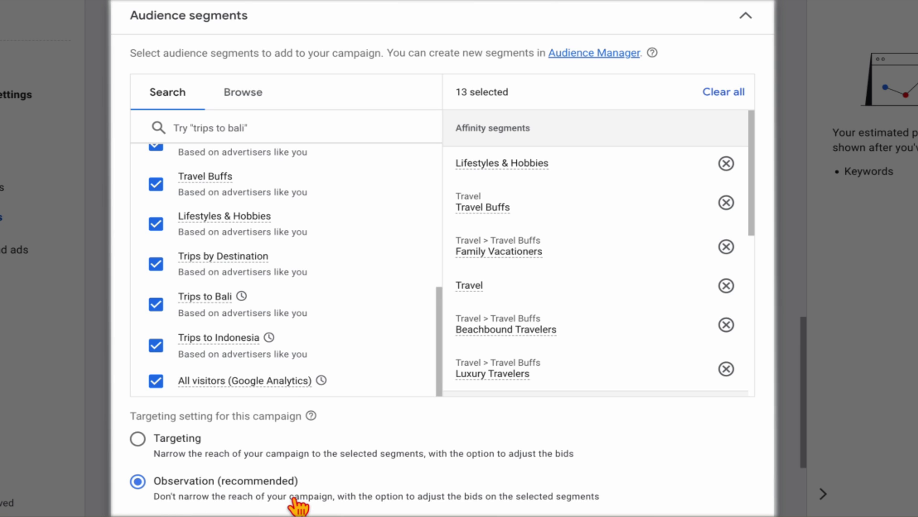
{"action": "scroll", "coordinate": [242, 486], "scroll_direction": "down", "scroll_amount": 3}
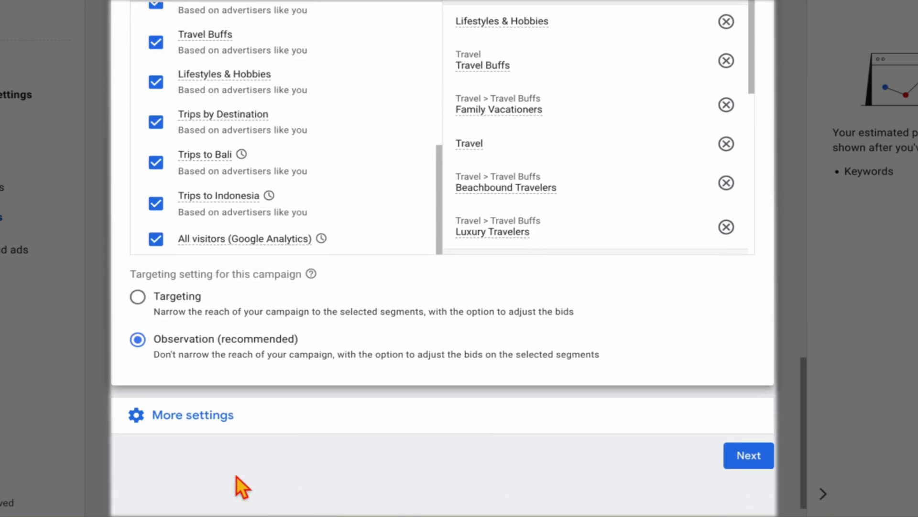
{"action": "scroll", "coordinate": [234, 383], "scroll_direction": "up", "scroll_amount": 2}
- Under Browse > Who they are, tick all Parental Status and Marital Status options
{"action": "left_click", "coordinate": [254, 85]}
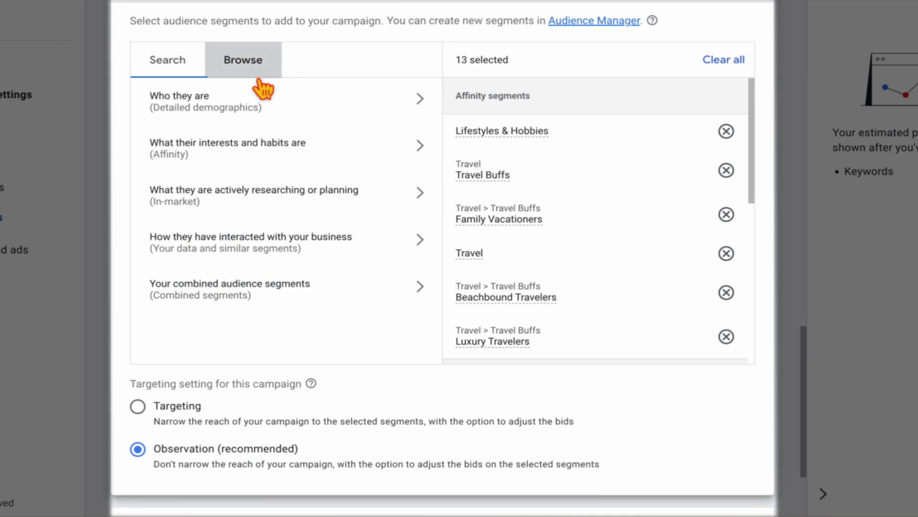
{"action": "left_click", "coordinate": [329, 108]}
{"action": "left_click", "coordinate": [343, 173]}
{"action": "left_click", "coordinate": [428, 218]}
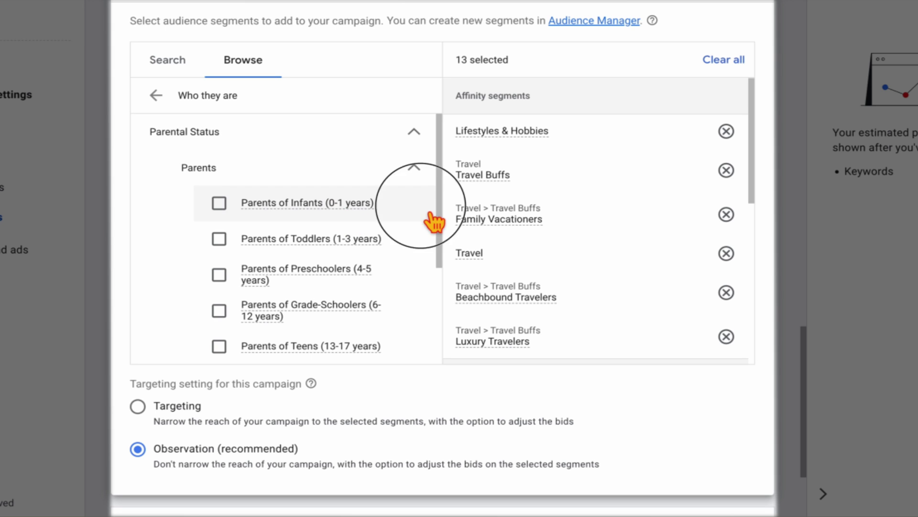
{"action": "left_click", "coordinate": [415, 247]}
{"action": "left_click", "coordinate": [417, 275]}
{"action": "left_click", "coordinate": [410, 310]}
{"action": "left_click", "coordinate": [397, 346]}
{"action": "scroll", "coordinate": [383, 311], "scroll_direction": "down", "scroll_amount": 3}
{"action": "left_click", "coordinate": [383, 311]}
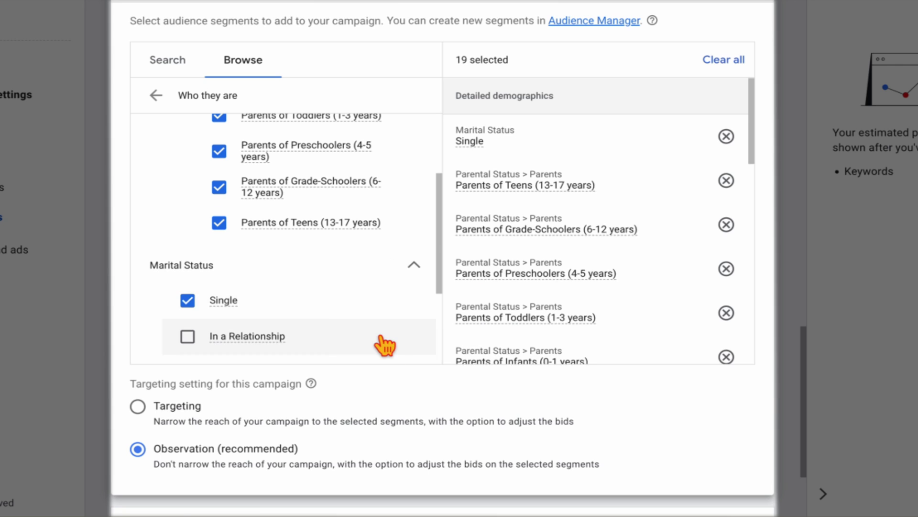
{"action": "left_click", "coordinate": [383, 343]}
{"action": "scroll", "coordinate": [384, 335], "scroll_direction": "down", "scroll_amount": 2}
{"action": "left_click", "coordinate": [387, 292]}
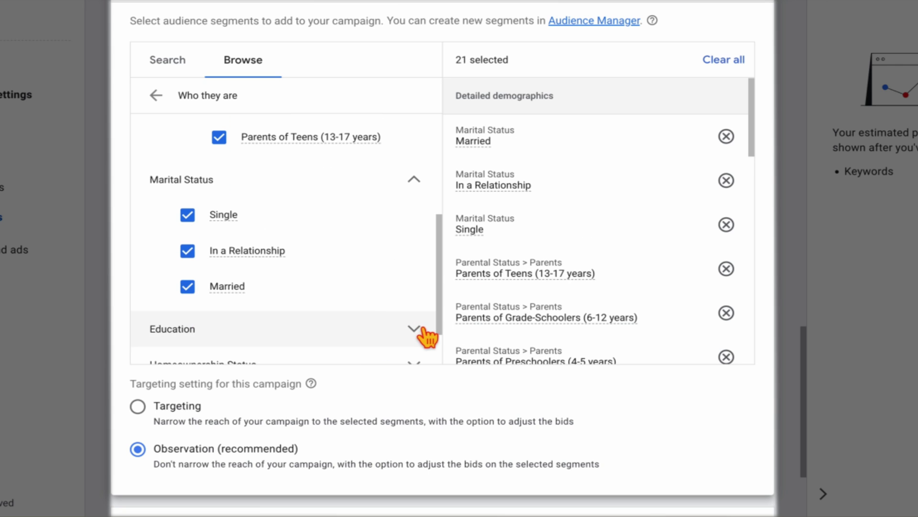
- Add homeowners and renters, plus small, large and very large employers
{"action": "left_click", "coordinate": [378, 334]}
{"action": "scroll", "coordinate": [358, 328], "scroll_direction": "down", "scroll_amount": 3}
{"action": "left_click", "coordinate": [415, 304]}
{"action": "scroll", "coordinate": [365, 326], "scroll_direction": "down", "scroll_amount": 1}
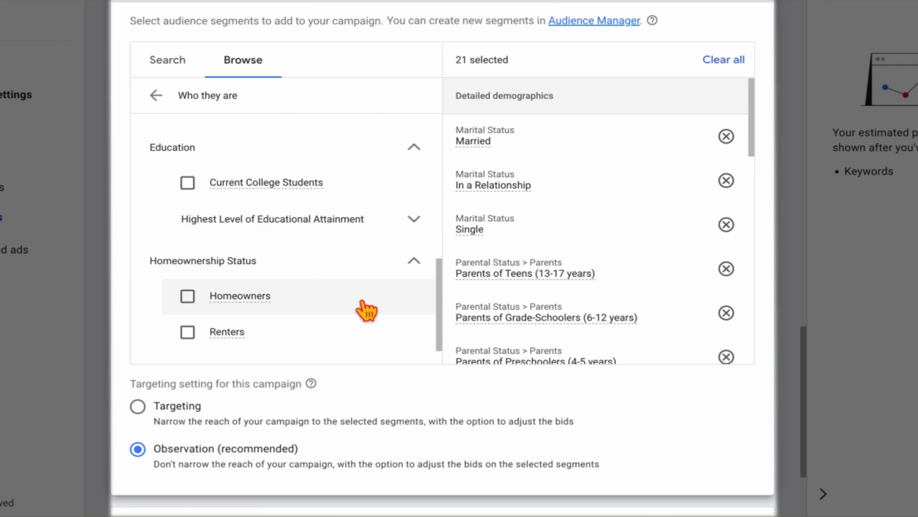
{"action": "left_click", "coordinate": [365, 306]}
{"action": "left_click", "coordinate": [337, 333]}
{"action": "scroll", "coordinate": [353, 345], "scroll_direction": "down", "scroll_amount": 1}
{"action": "left_click", "coordinate": [383, 348]}
{"action": "scroll", "coordinate": [379, 349], "scroll_direction": "down", "scroll_amount": 2}
{"action": "left_click", "coordinate": [385, 318]}
{"action": "scroll", "coordinate": [392, 316], "scroll_direction": "down", "scroll_amount": 1}
{"action": "left_click", "coordinate": [387, 287]}
{"action": "left_click", "coordinate": [388, 318]}
{"action": "left_click", "coordinate": [389, 351]}
{"action": "scroll", "coordinate": [389, 351], "scroll_direction": "down", "scroll_amount": 1}
- Add Construction, Education, Financial, Healthcare, Hospitality, Manufacturing, Real Estate and Technology industries
{"action": "left_click", "coordinate": [379, 352]}
{"action": "scroll", "coordinate": [384, 363], "scroll_direction": "down", "scroll_amount": 2}
{"action": "left_click", "coordinate": [383, 285]}
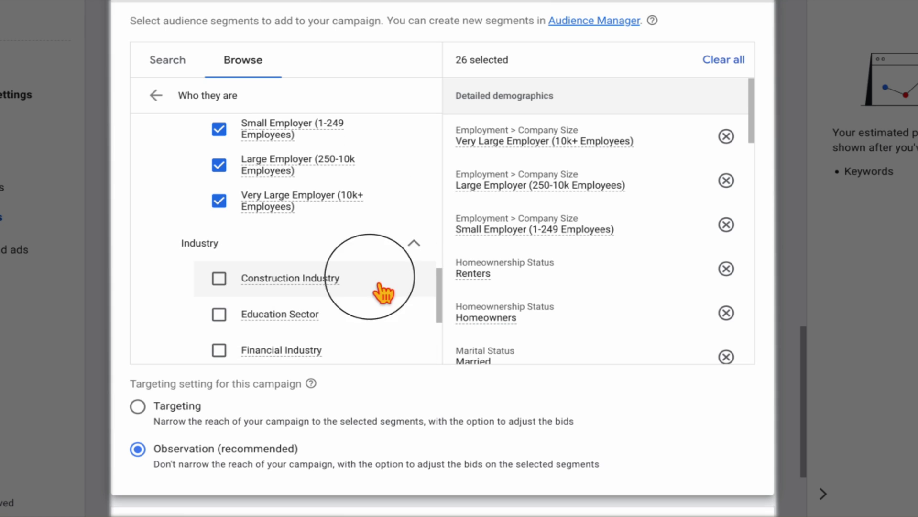
{"action": "left_click", "coordinate": [378, 315]}
{"action": "left_click", "coordinate": [381, 354]}
{"action": "scroll", "coordinate": [380, 364], "scroll_direction": "down", "scroll_amount": 2}
{"action": "left_click", "coordinate": [389, 289]}
{"action": "left_click", "coordinate": [389, 312]}
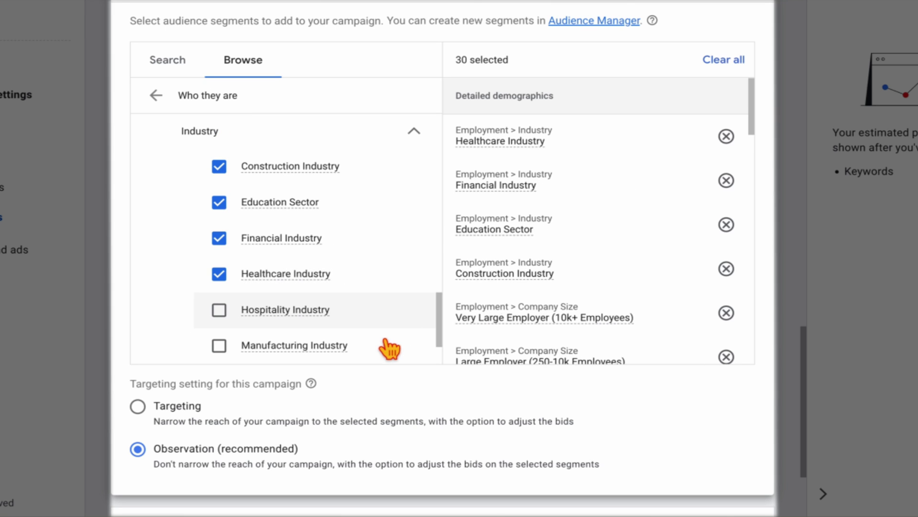
{"action": "left_click", "coordinate": [390, 348]}
{"action": "scroll", "coordinate": [390, 334], "scroll_direction": "down", "scroll_amount": 1}
{"action": "left_click", "coordinate": [386, 316]}
{"action": "left_click", "coordinate": [383, 340]}
{"action": "scroll", "coordinate": [364, 334], "scroll_direction": "down", "scroll_amount": 3}
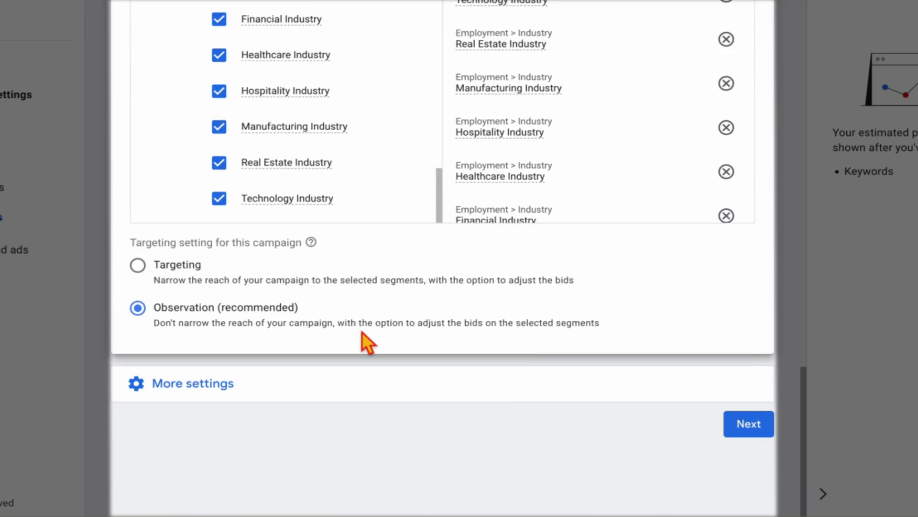
{"action": "scroll", "coordinate": [363, 284], "scroll_direction": "up", "scroll_amount": 3}
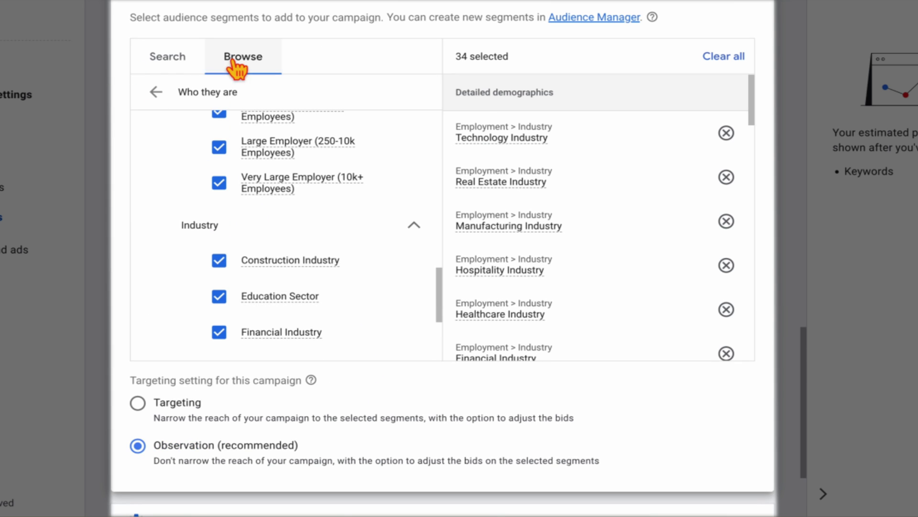
{"action": "left_click", "coordinate": [157, 93]}
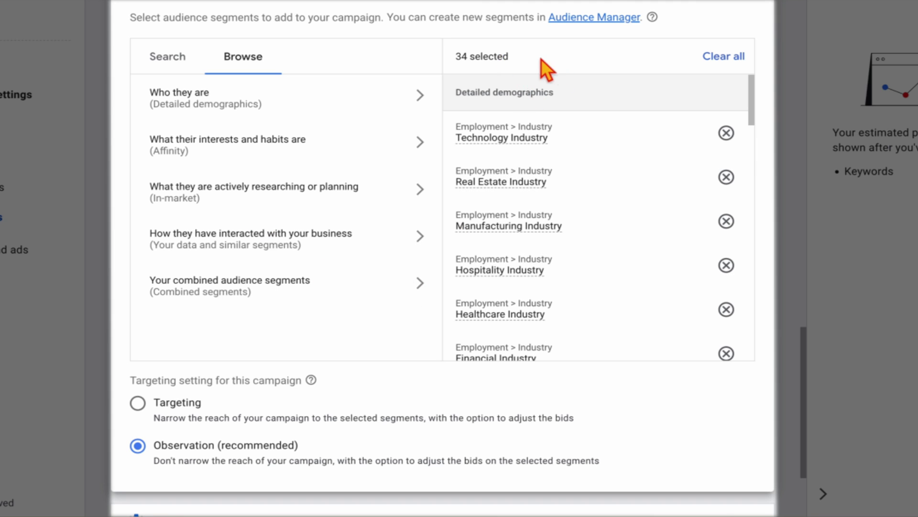
{"action": "left_click_drag", "start_coordinate": [541, 59], "coordinate": [450, 56]}
- Set the campaign start date to November 10, 2022, with no end date
{"action": "scroll", "coordinate": [404, 272], "scroll_direction": "down", "scroll_amount": 4}
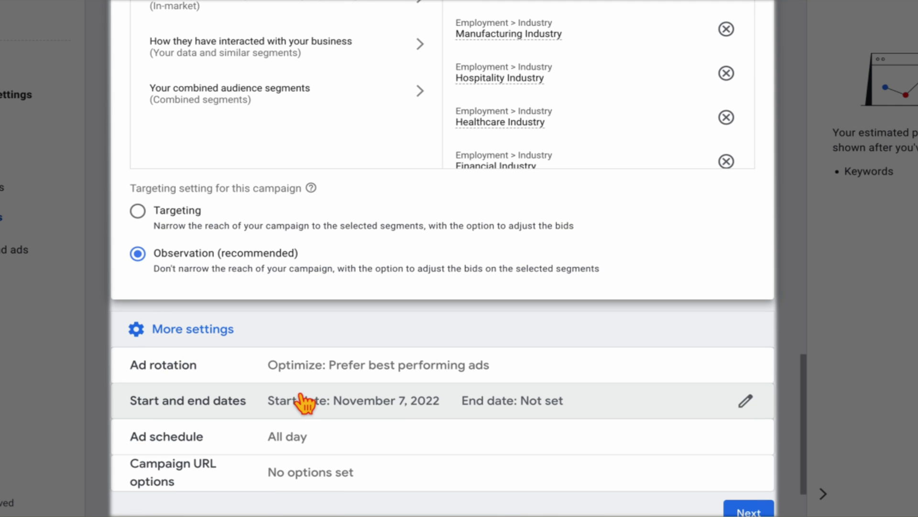
{"action": "scroll", "coordinate": [304, 403], "scroll_direction": "down", "scroll_amount": 1}
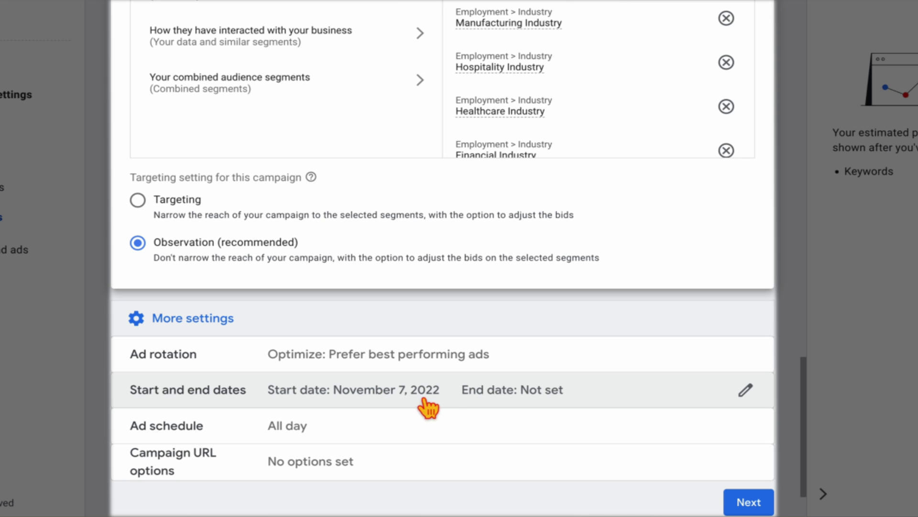
{"action": "left_click", "coordinate": [747, 390]}
{"action": "scroll", "coordinate": [311, 378], "scroll_direction": "down", "scroll_amount": 1}
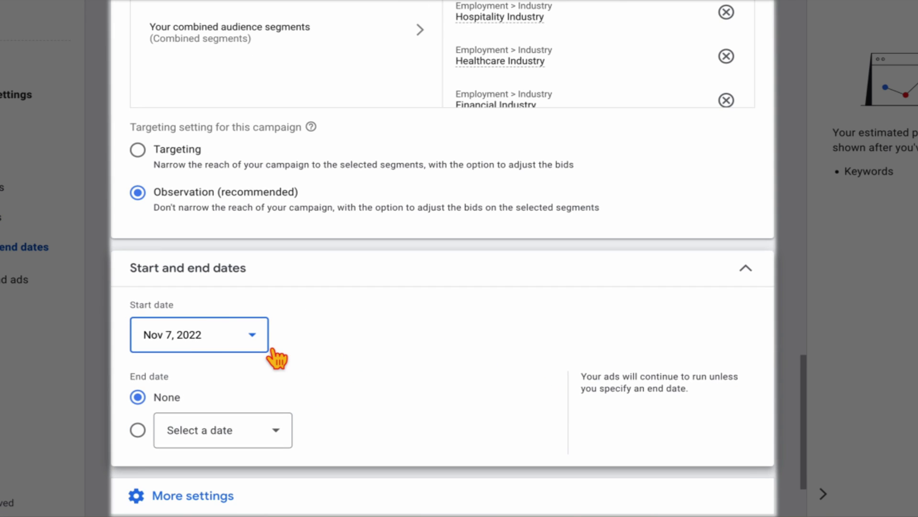
{"action": "left_click", "coordinate": [261, 344]}
{"action": "left_click", "coordinate": [257, 232]}
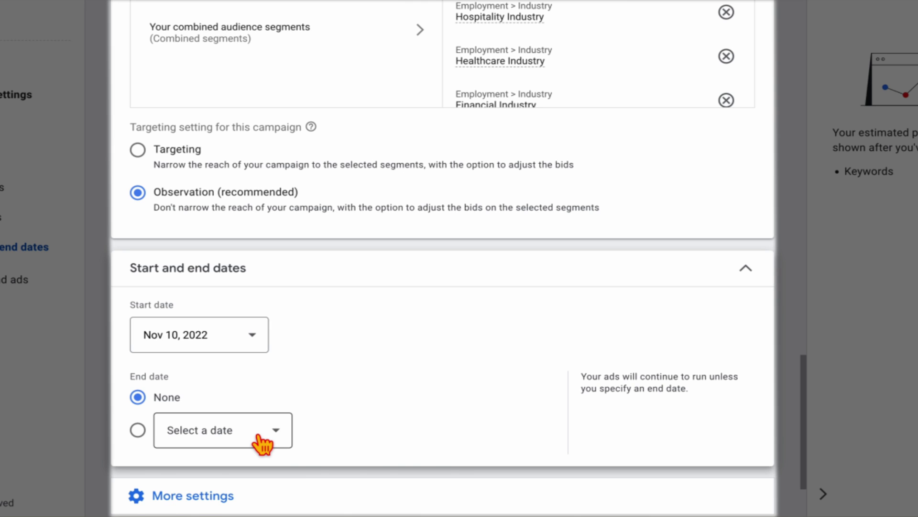
{"action": "scroll", "coordinate": [263, 444], "scroll_direction": "down", "scroll_amount": 3}
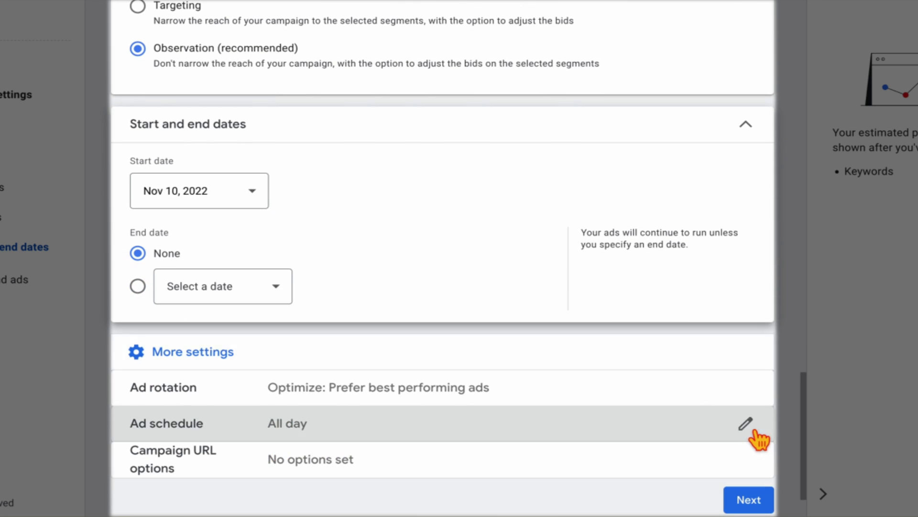
- Schedule ads for Mondays - Fridays from 08:00 to 18:30
{"action": "left_click", "coordinate": [754, 430]}
{"action": "left_click", "coordinate": [206, 410]}
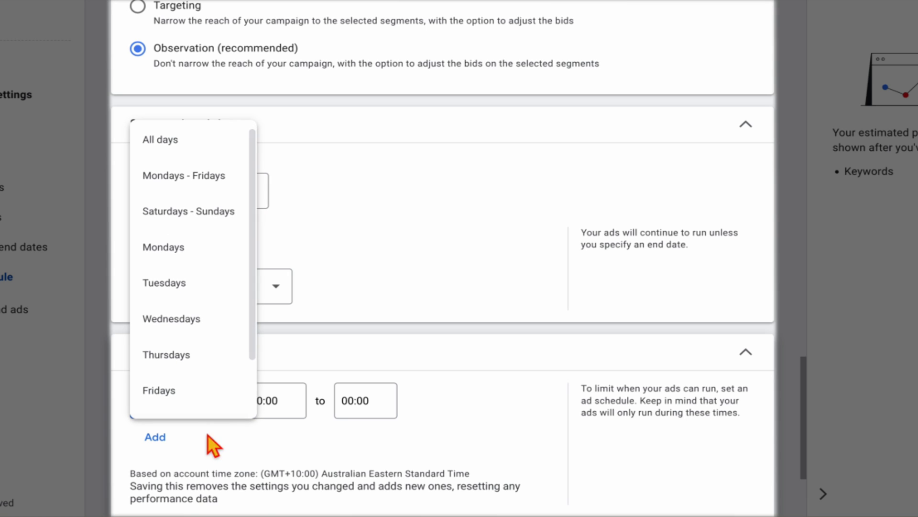
{"action": "left_click", "coordinate": [202, 200]}
{"action": "left_click", "coordinate": [285, 406]}
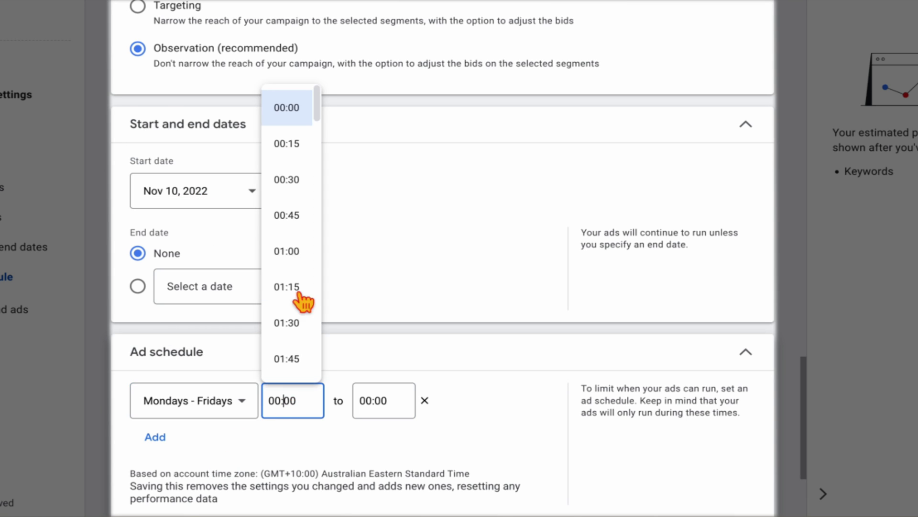
{"action": "scroll", "coordinate": [299, 282], "scroll_direction": "down", "scroll_amount": 9}
{"action": "scroll", "coordinate": [295, 277], "scroll_direction": "down", "scroll_amount": 12}
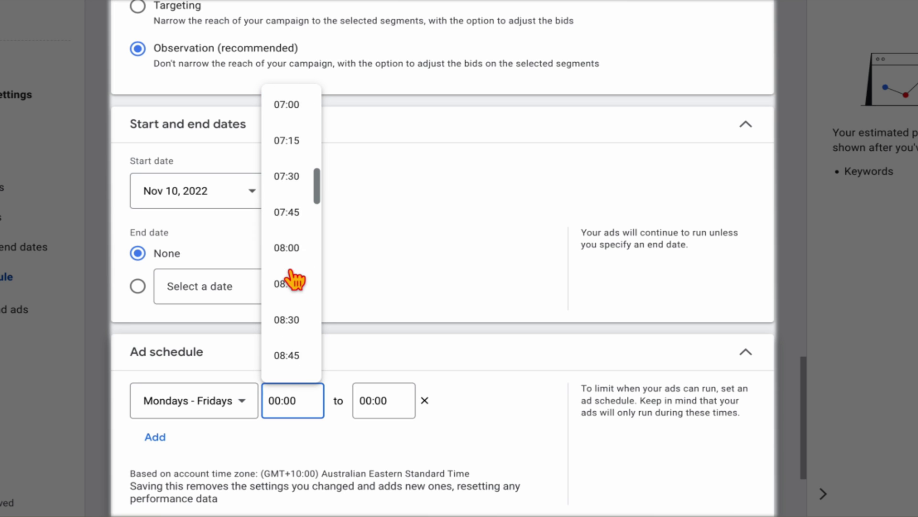
{"action": "left_click", "coordinate": [287, 248]}
{"action": "left_click", "coordinate": [359, 399]}
{"action": "scroll", "coordinate": [377, 373], "scroll_direction": "down", "scroll_amount": 20}
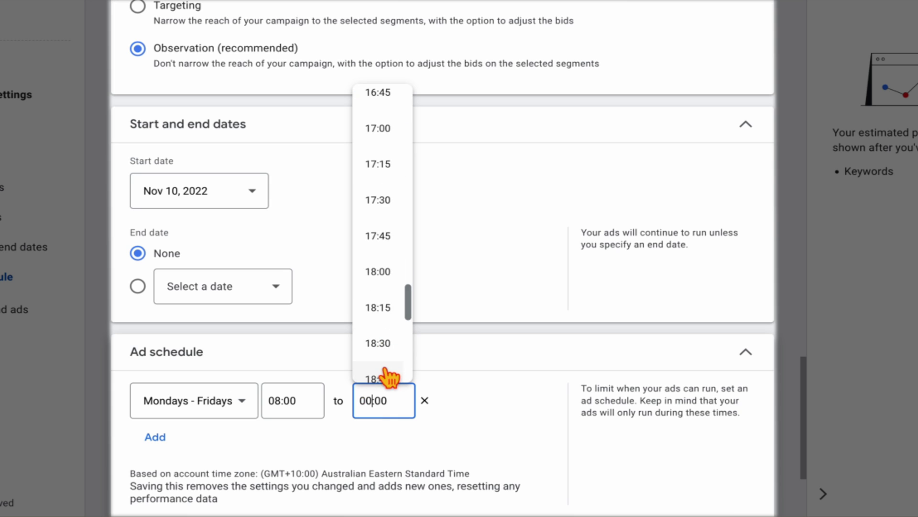
{"action": "left_click", "coordinate": [364, 348]}
- Remove the Mondays - Fridays time slot and move on to the Keywords and ads step
{"action": "scroll", "coordinate": [558, 469], "scroll_direction": "down", "scroll_amount": 2}
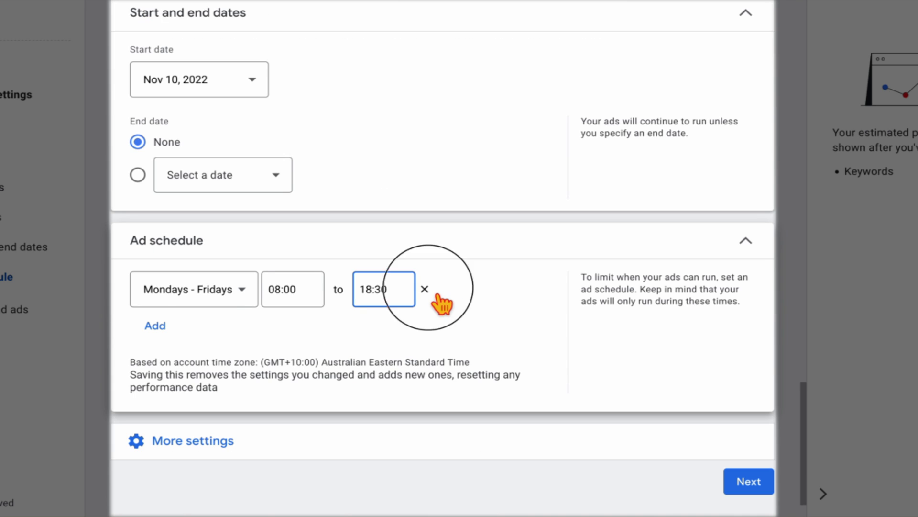
{"action": "left_click", "coordinate": [425, 289]}
{"action": "left_click", "coordinate": [752, 482]}
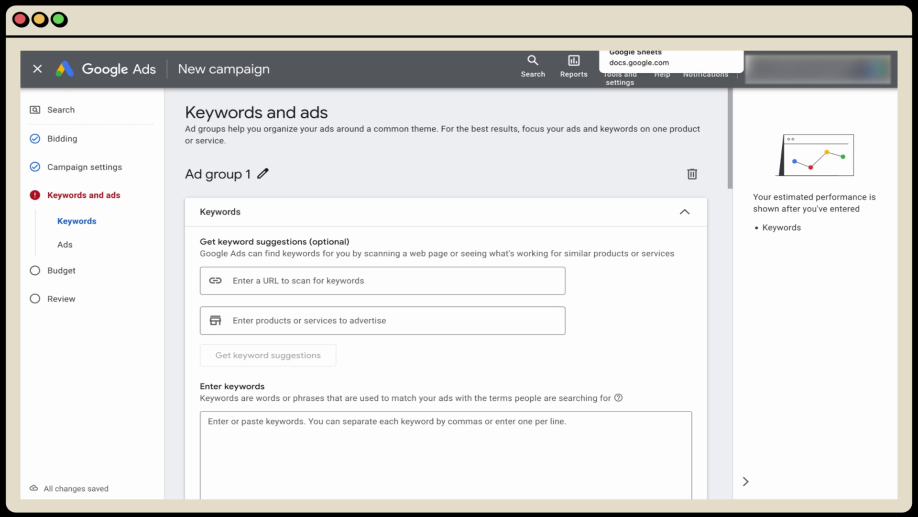
- Copy the ad group name 1BV and its nine keywords (C2:C10) from the research spreadsheet
{"action": "left_click", "coordinate": [637, 46]}
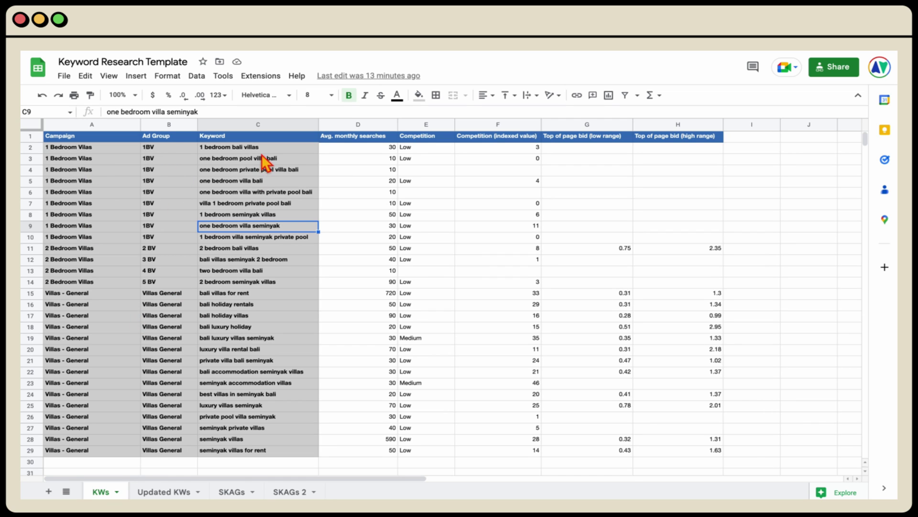
{"action": "left_click", "coordinate": [167, 148]}
{"action": "key", "text": "ctrl+c"}
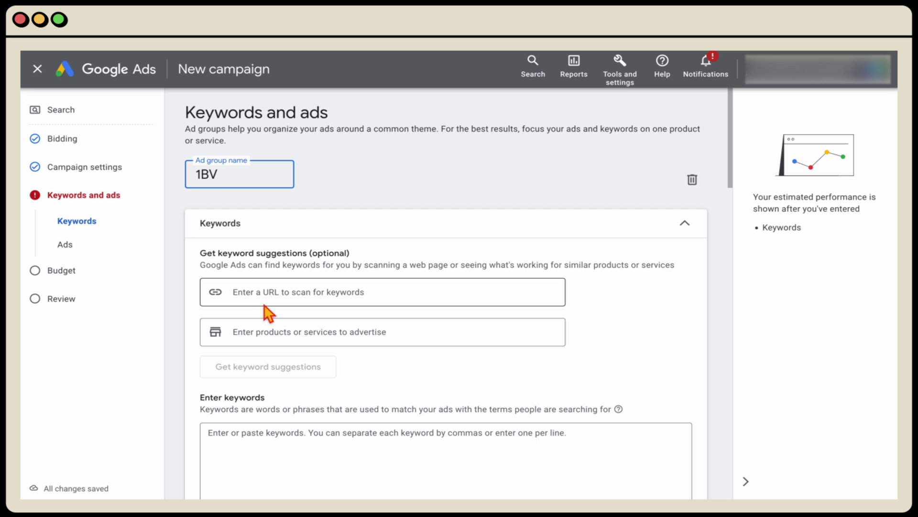
{"action": "scroll", "coordinate": [266, 314], "scroll_direction": "down", "scroll_amount": 3}
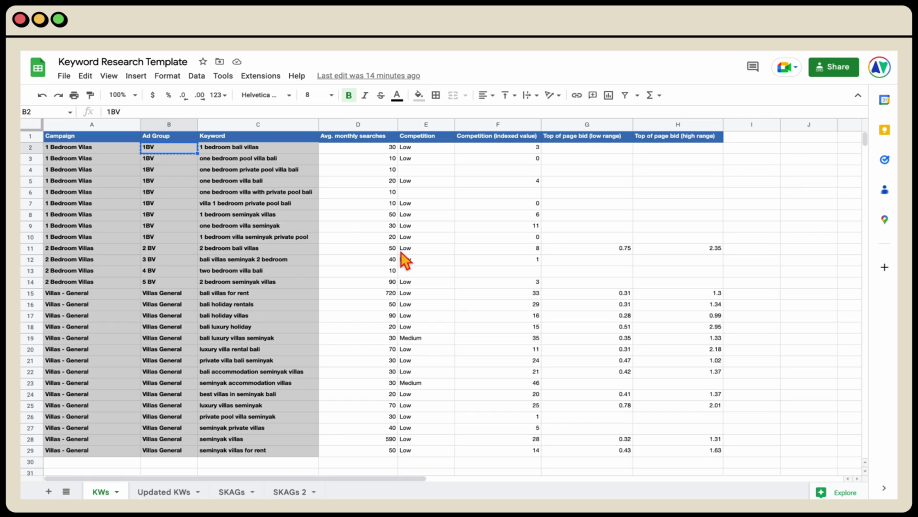
{"action": "key", "text": "Right"}
{"action": "left_click", "coordinate": [299, 239], "text": "shift"}
{"action": "key", "text": "ctrl+c"}
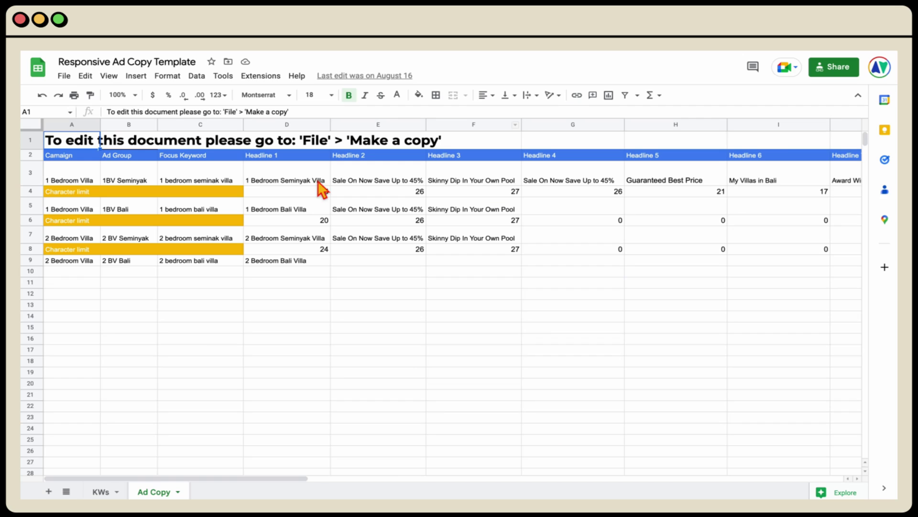
- Paste the myvillasinbali.com landing page URL from the sheet into the ad's Final URL
{"action": "scroll", "coordinate": [321, 188], "scroll_direction": "right", "scroll_amount": 15}
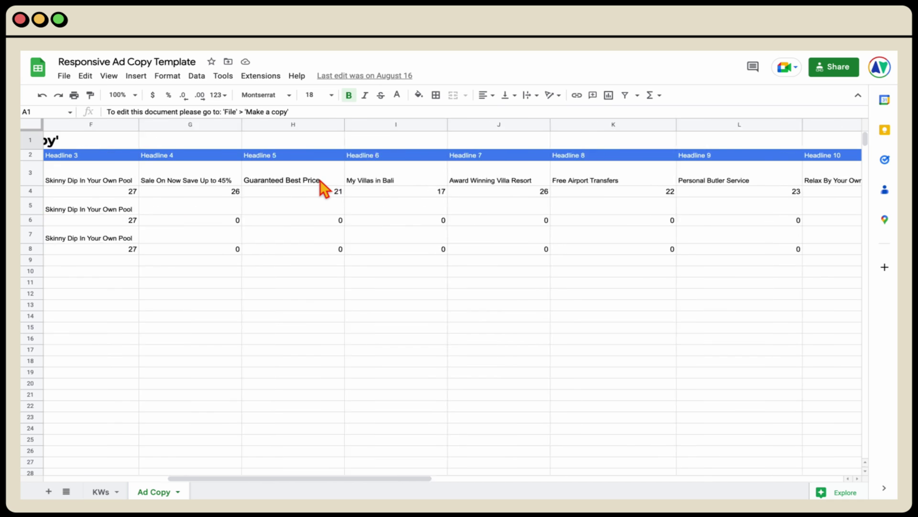
{"action": "left_click", "coordinate": [789, 181]}
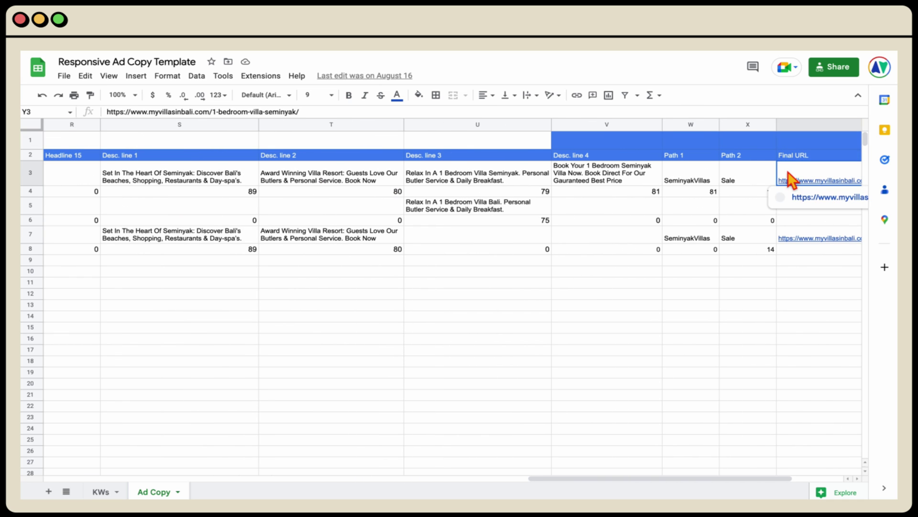
{"action": "key", "text": "ctrl+c"}
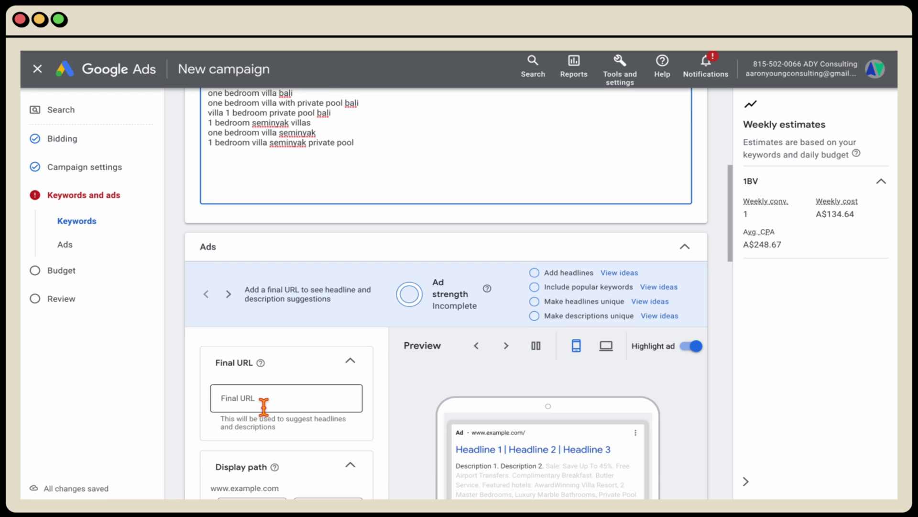
{"action": "left_click", "coordinate": [262, 403]}
{"action": "key", "text": "ctrl+v"}
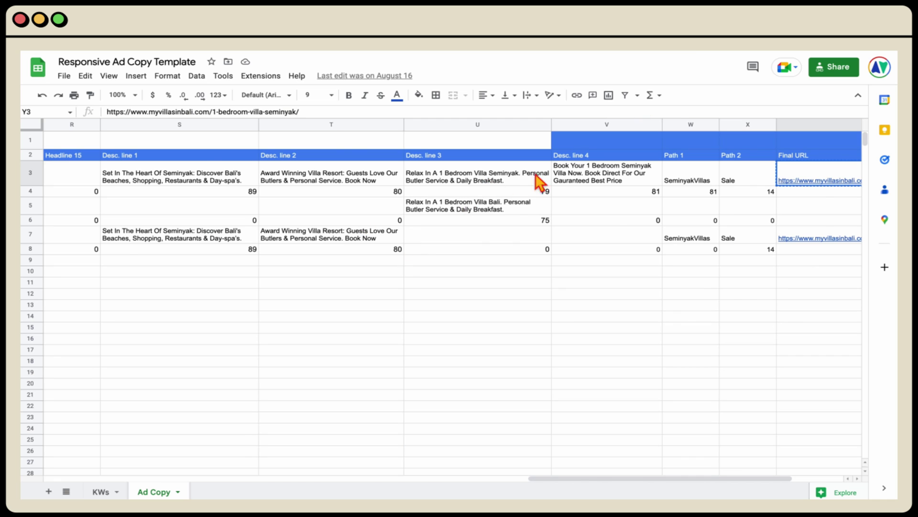
- Cycle through the ad preview combinations, check the desktop preview, and save the responsive ad
{"action": "scroll", "coordinate": [539, 182], "scroll_direction": "left", "scroll_amount": 15}
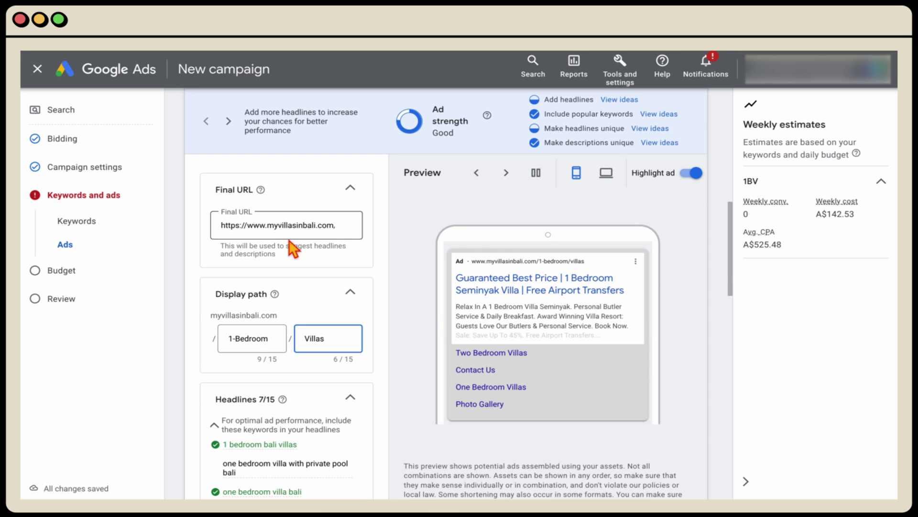
{"action": "scroll", "coordinate": [151, 287], "scroll_direction": "down", "scroll_amount": 10}
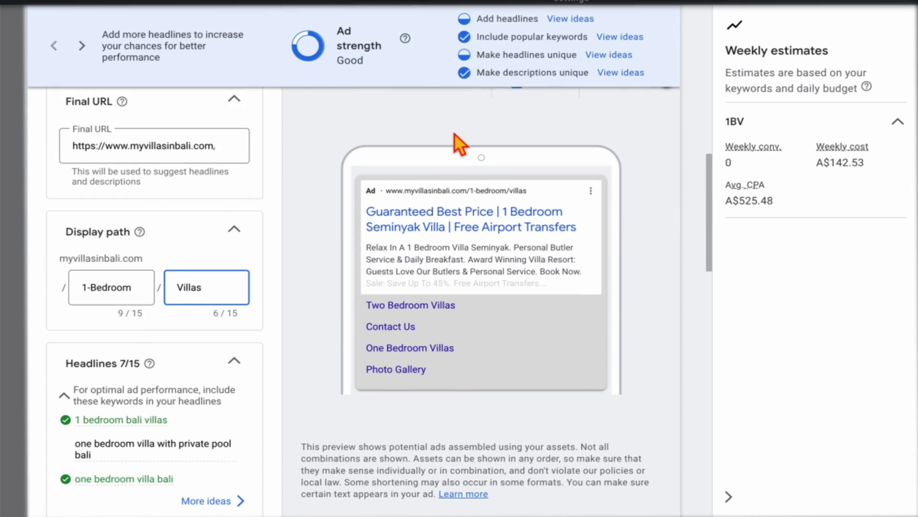
{"action": "scroll", "coordinate": [457, 141], "scroll_direction": "up", "scroll_amount": 1}
{"action": "left_click", "coordinate": [429, 136]}
{"action": "left_click", "coordinate": [429, 137]}
{"action": "left_click", "coordinate": [429, 130]}
{"action": "left_click", "coordinate": [429, 130]}
{"action": "left_click", "coordinate": [429, 130]}
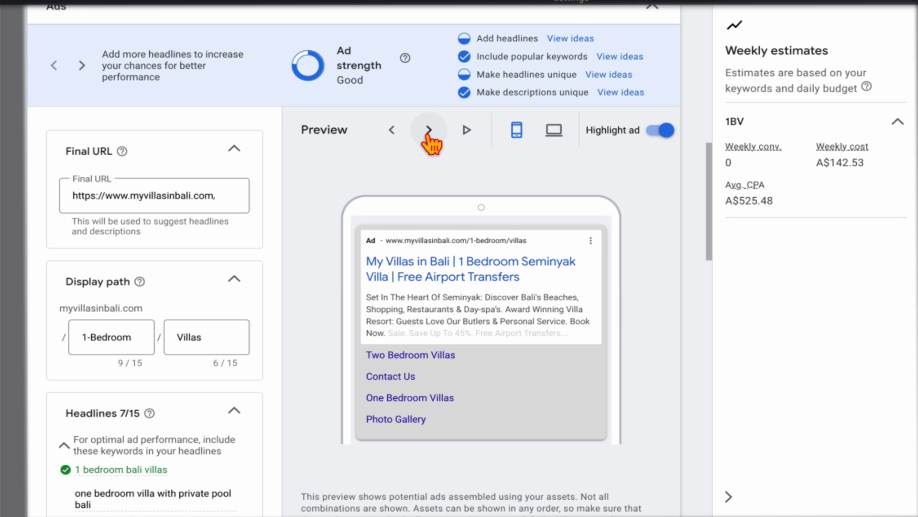
{"action": "left_click", "coordinate": [429, 130]}
{"action": "left_click", "coordinate": [429, 130]}
{"action": "left_click", "coordinate": [429, 131]}
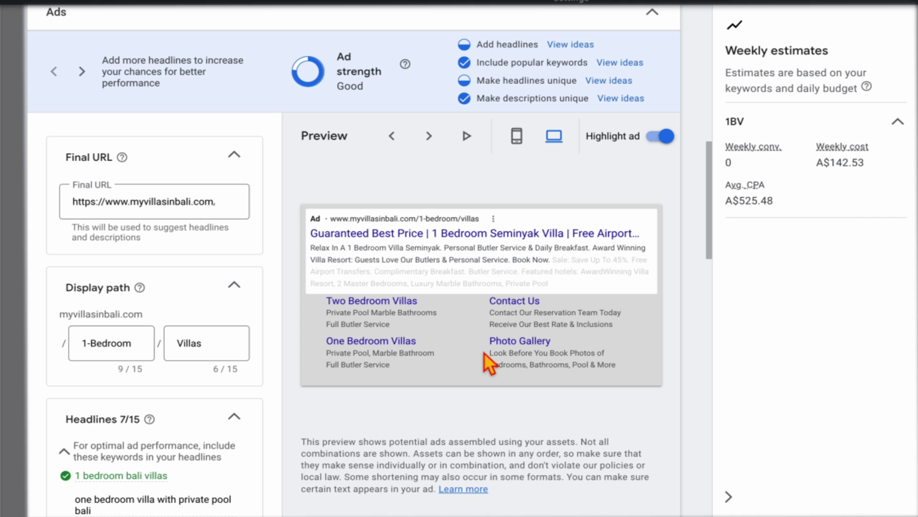
{"action": "scroll", "coordinate": [261, 381], "scroll_direction": "down", "scroll_amount": 15}
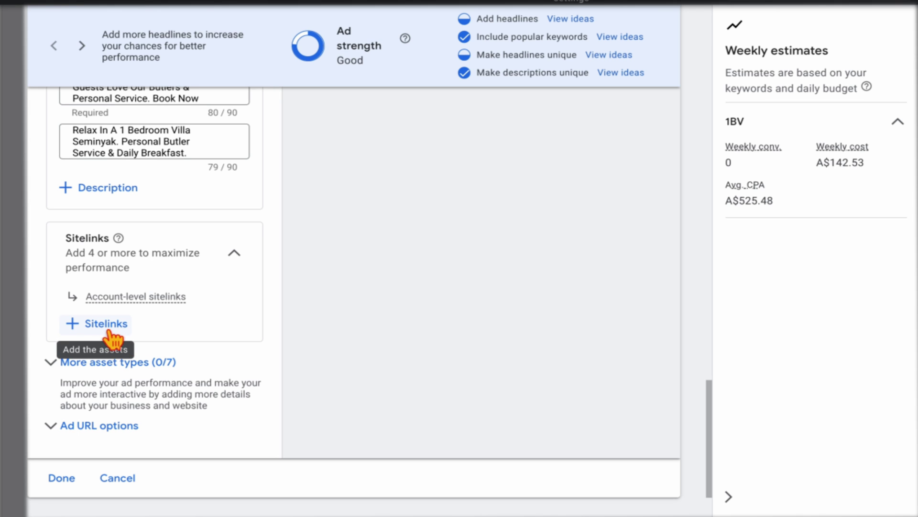
{"action": "scroll", "coordinate": [416, 344], "scroll_direction": "up", "scroll_amount": 15}
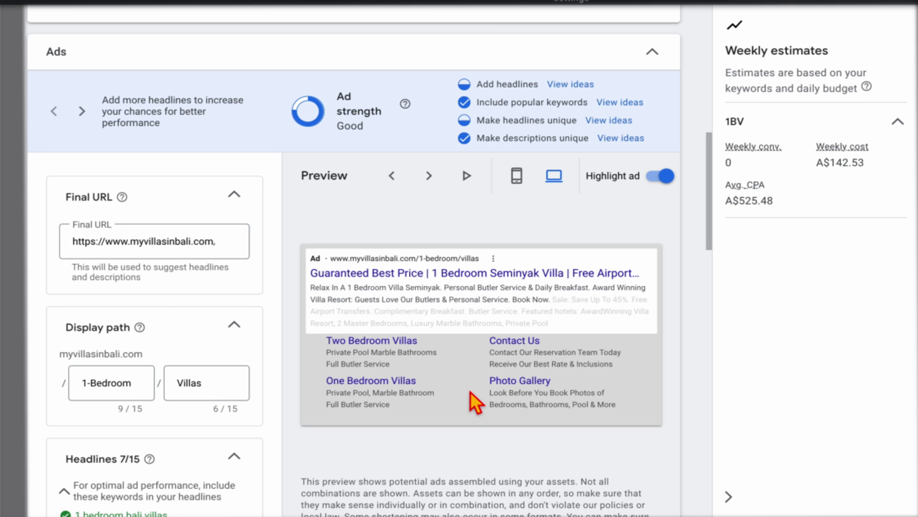
{"action": "scroll", "coordinate": [472, 397], "scroll_direction": "down", "scroll_amount": 8}
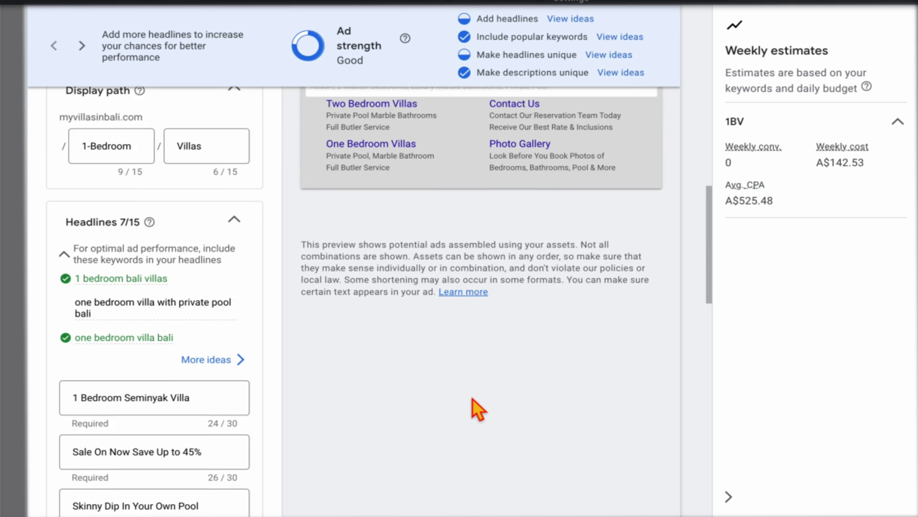
{"action": "scroll", "coordinate": [472, 398], "scroll_direction": "down", "scroll_amount": 10}
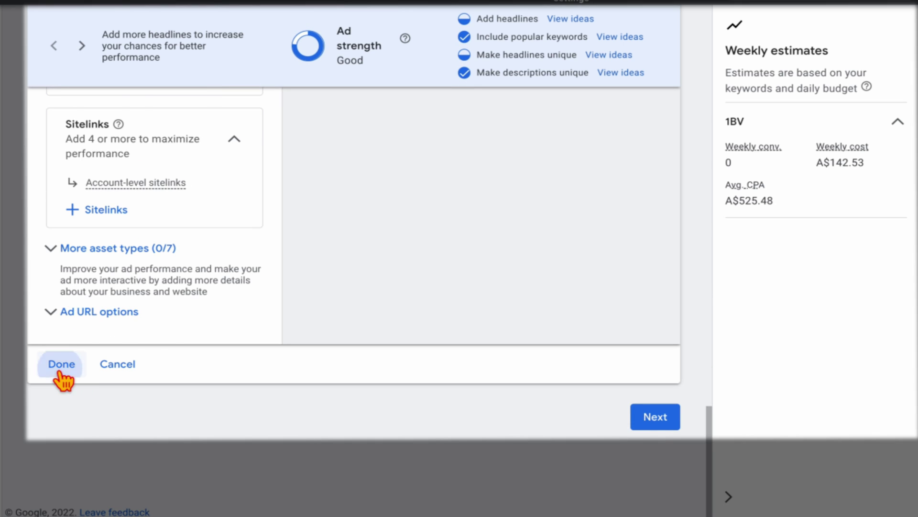
{"action": "left_click", "coordinate": [63, 372]}
- Set a custom daily budget of A$15.00 for the campaign
{"action": "left_click", "coordinate": [657, 423]}
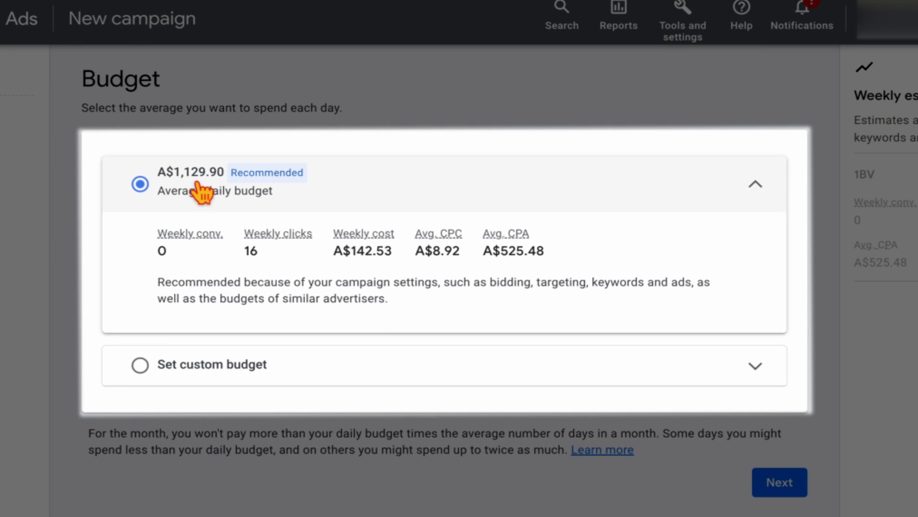
{"action": "left_click", "coordinate": [262, 380]}
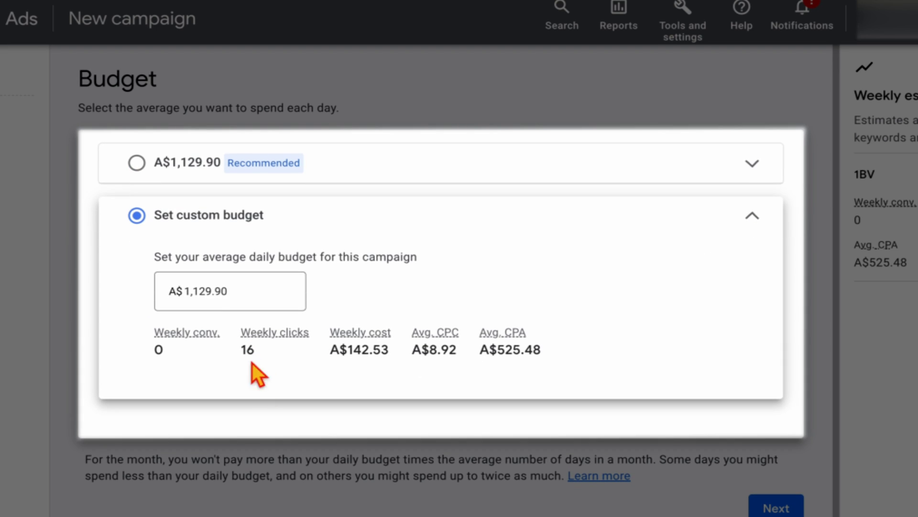
{"action": "double_click", "coordinate": [255, 297]}
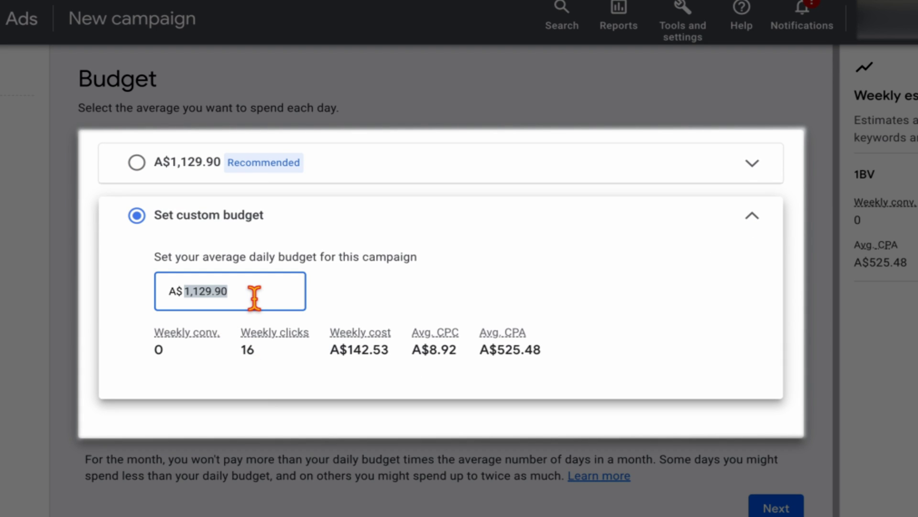
{"action": "type", "text": "15"}
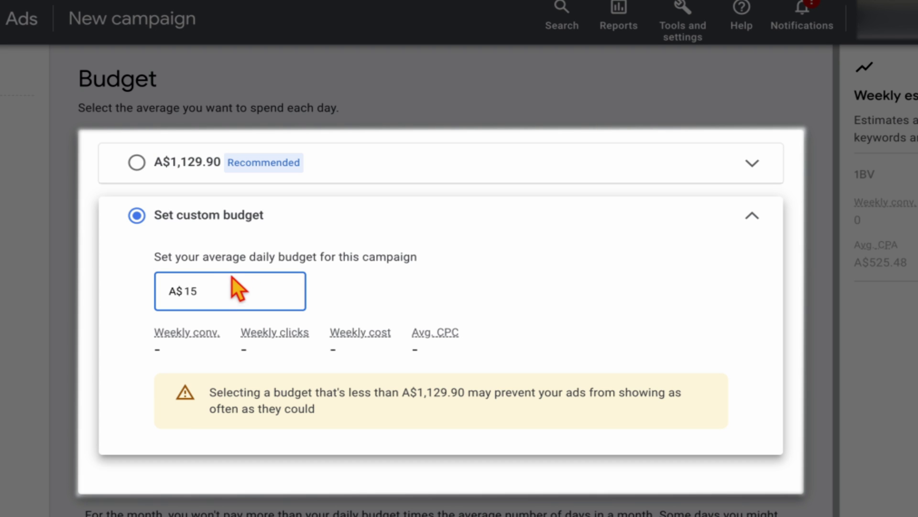
{"action": "left_click", "coordinate": [257, 266]}
{"action": "left_click_drag", "start_coordinate": [249, 261], "coordinate": [412, 268]}
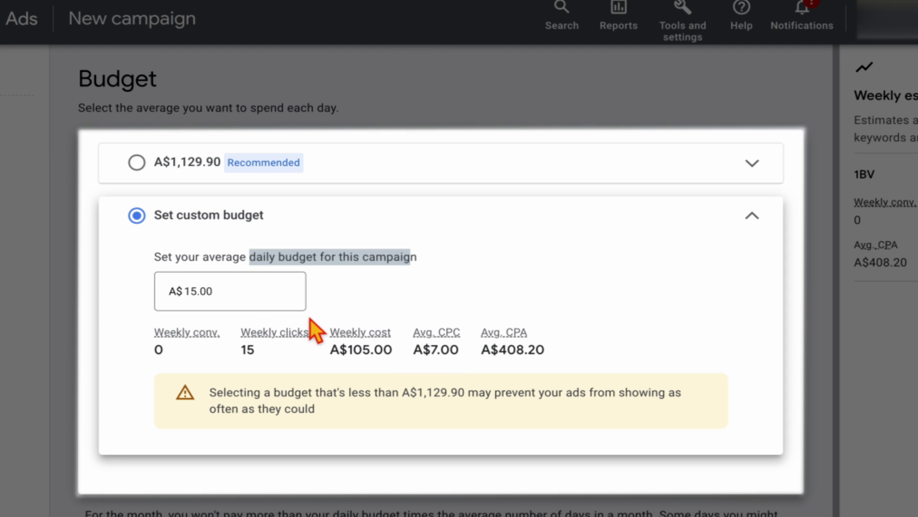
{"action": "scroll", "coordinate": [240, 305], "scroll_direction": "down", "scroll_amount": 1}
{"action": "left_click", "coordinate": [242, 248]}
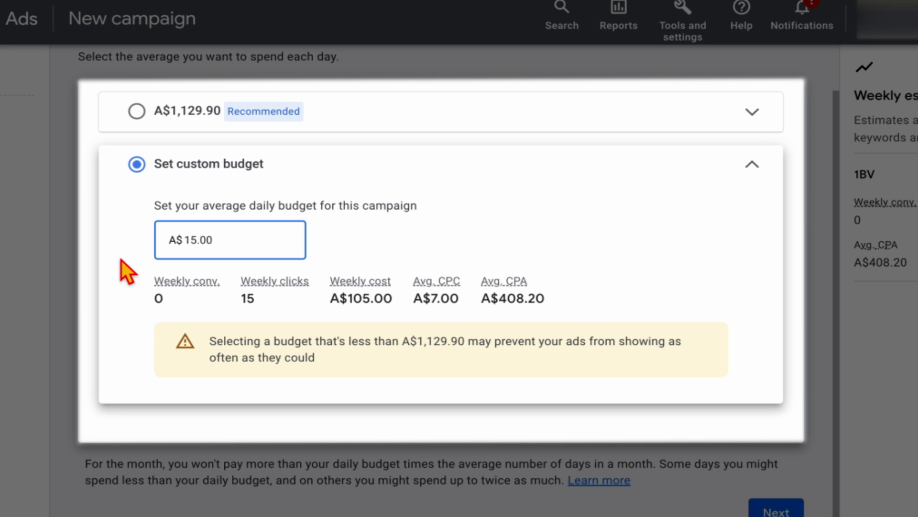
- Advance to the Review your campaign summary and look it over
{"action": "left_click", "coordinate": [776, 511]}
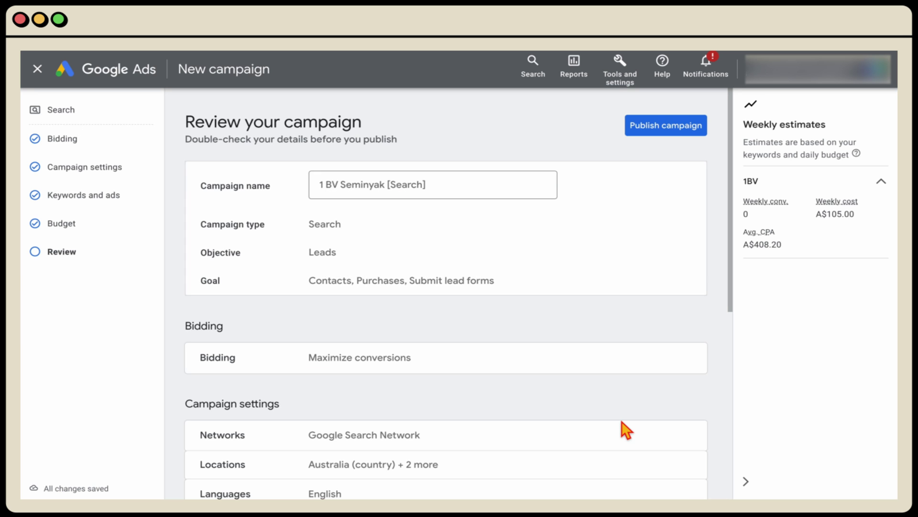
{"action": "scroll", "coordinate": [630, 432], "scroll_direction": "down", "scroll_amount": 7}
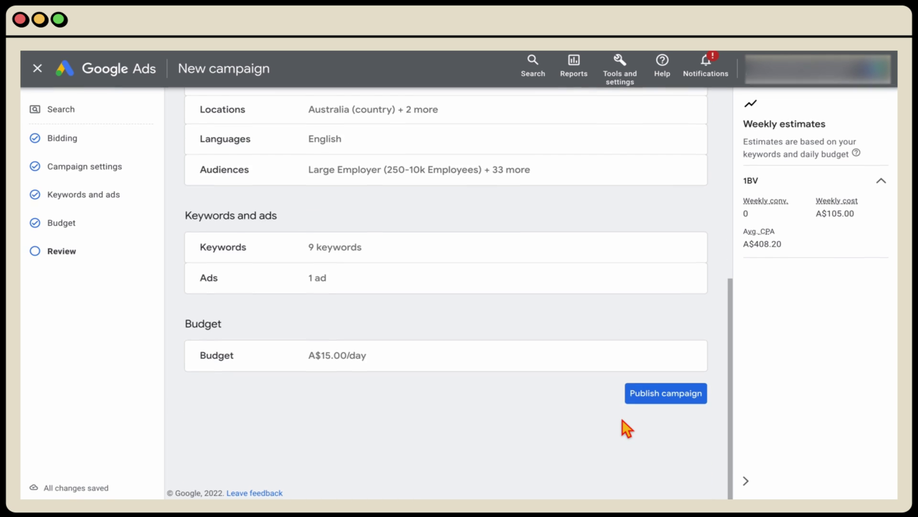
{"action": "scroll", "coordinate": [626, 428], "scroll_direction": "up", "scroll_amount": 7}
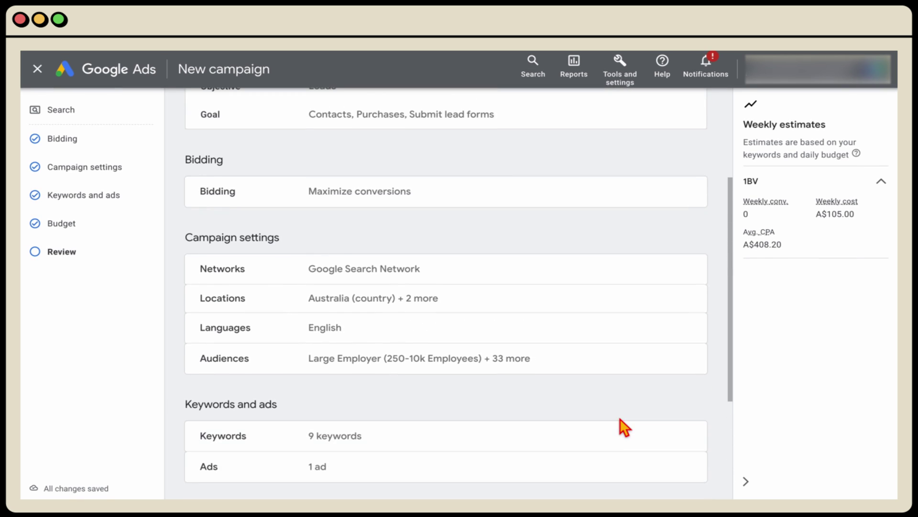